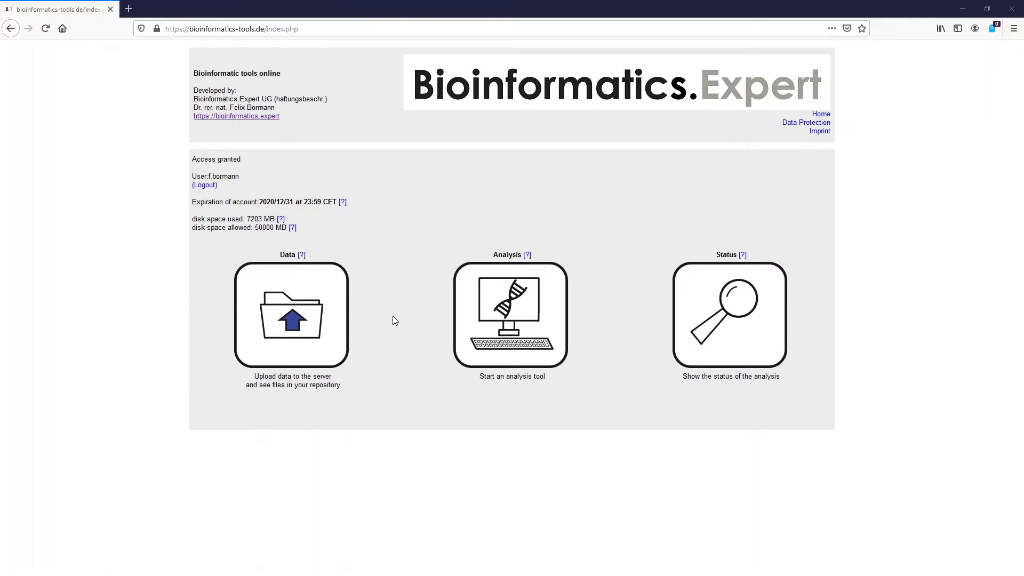
Step: Open the Data repository and scroll to the six uploaded picard_output.bam files, c1 through t3
click(334, 322)
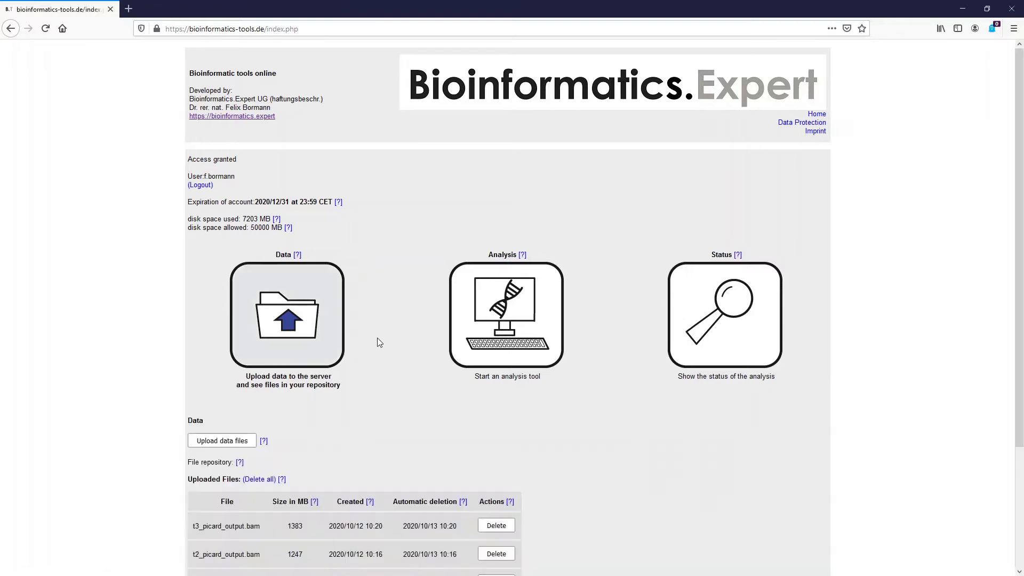
scroll(376, 337, down, 3)
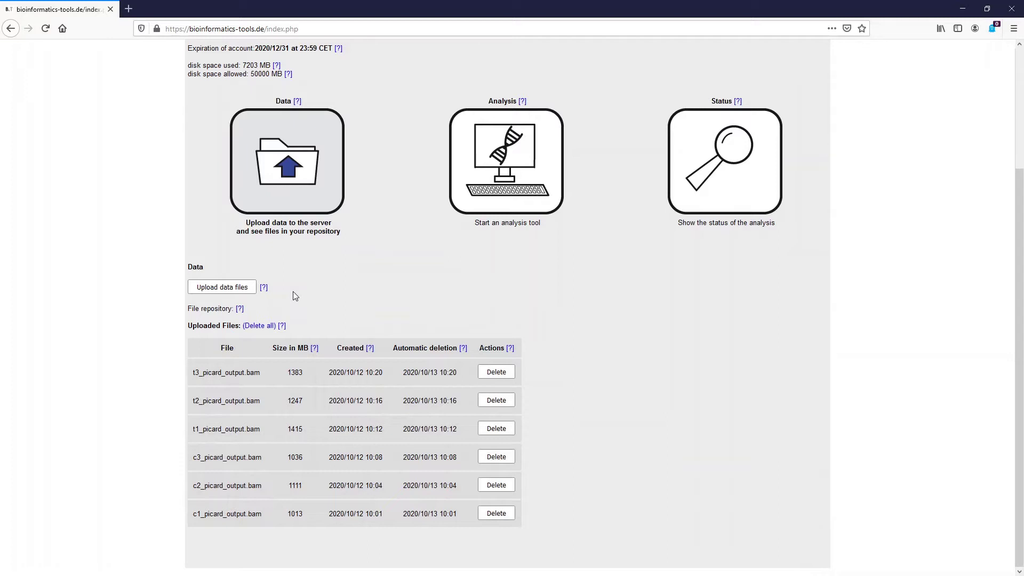
Step: Expand RNA-sequencing under Analysis and display its pipeline scheme and tool table, FastQC to Ballgown
click(481, 171)
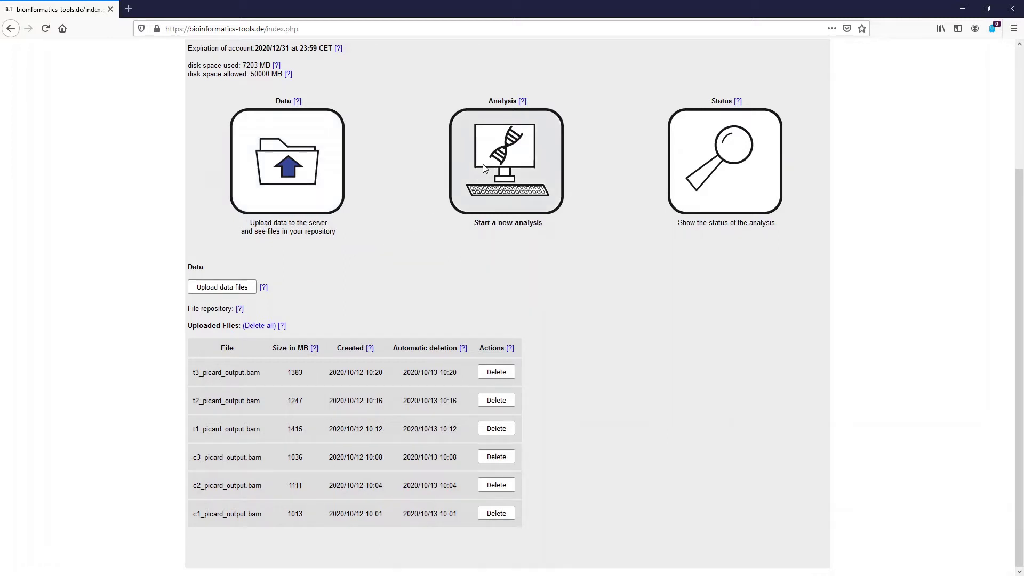
click(221, 454)
scroll(320, 406, down, 2)
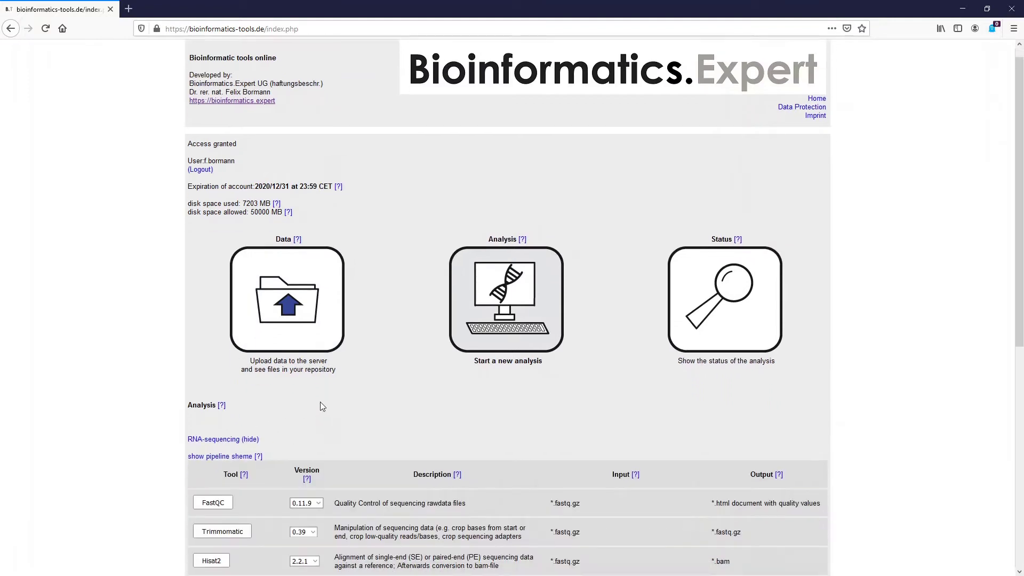
click(208, 367)
scroll(363, 353, down, 2)
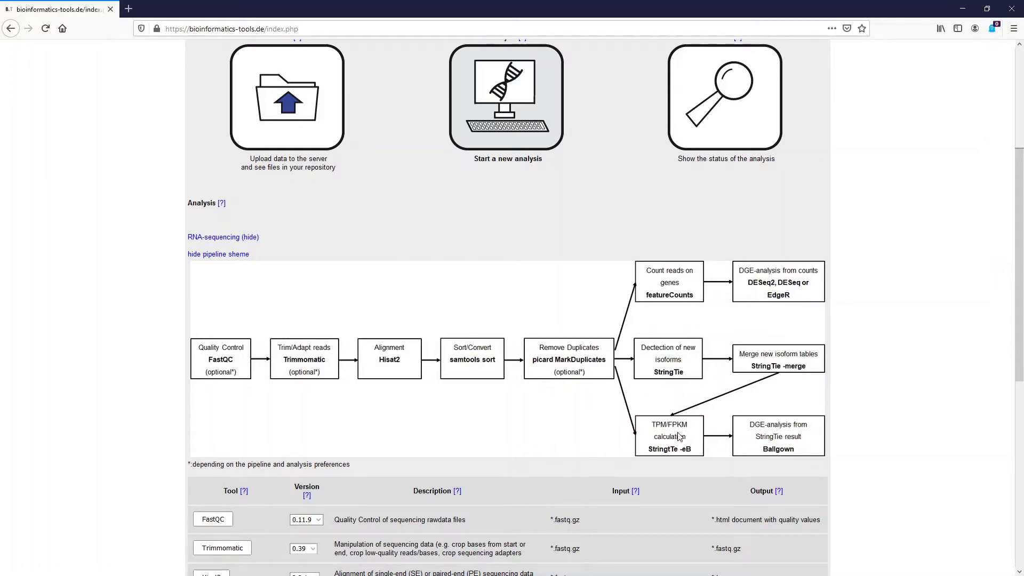
scroll(154, 421, down, 8)
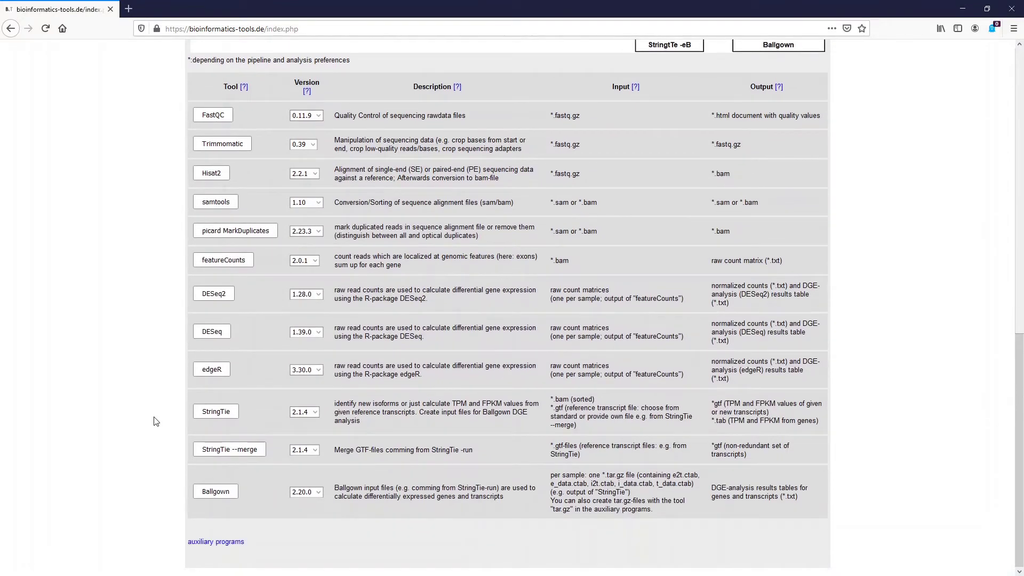
Step: Start StringTie with c1_picard_output.bam as input, skipping the own-reference upload step
click(220, 411)
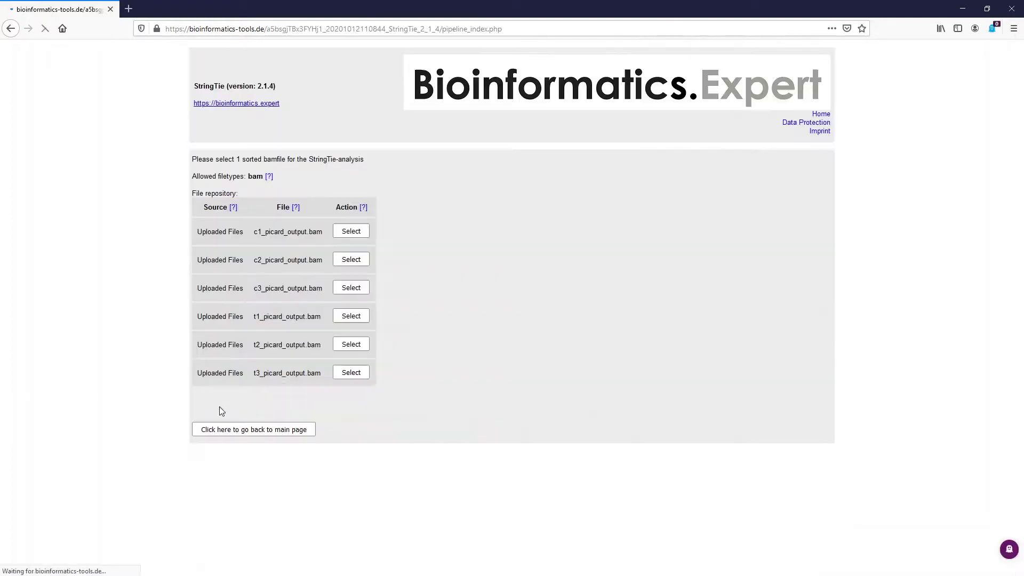
click(354, 235)
click(214, 405)
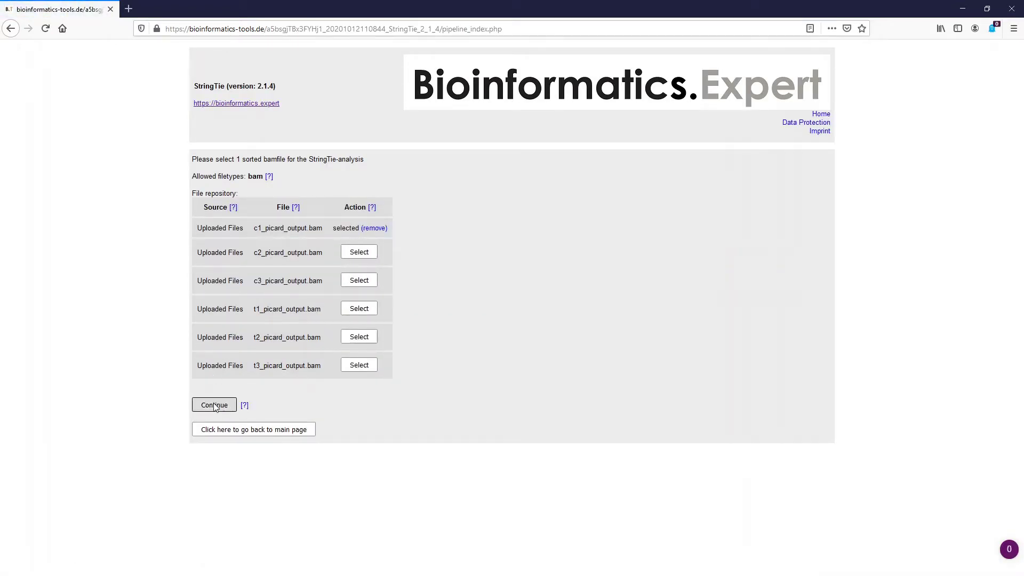
click(207, 238)
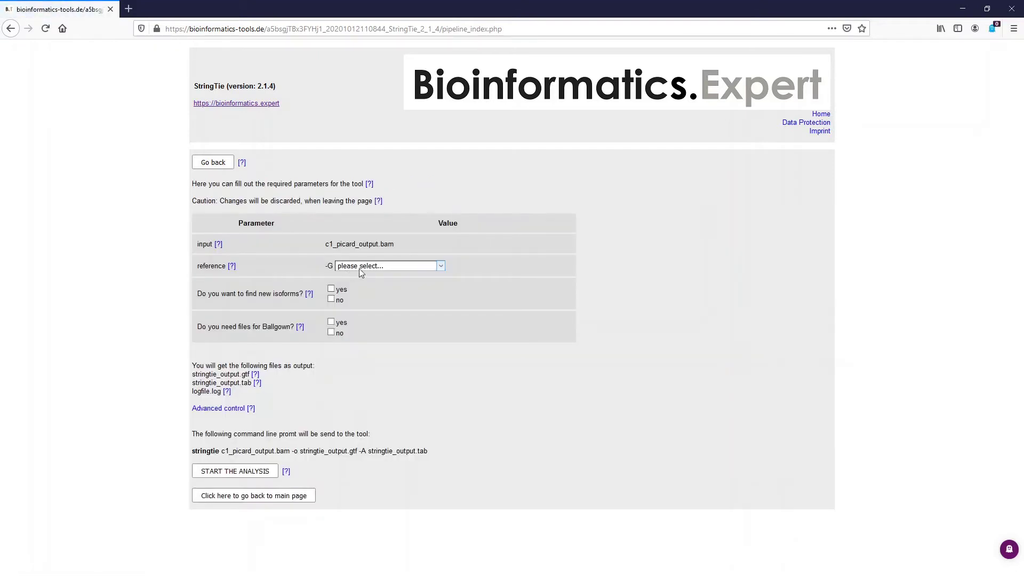
Step: Run StringTie on c1 with the Homo.sapiens (grch38_98) reference and new isoforms set to yes
click(367, 267)
click(370, 303)
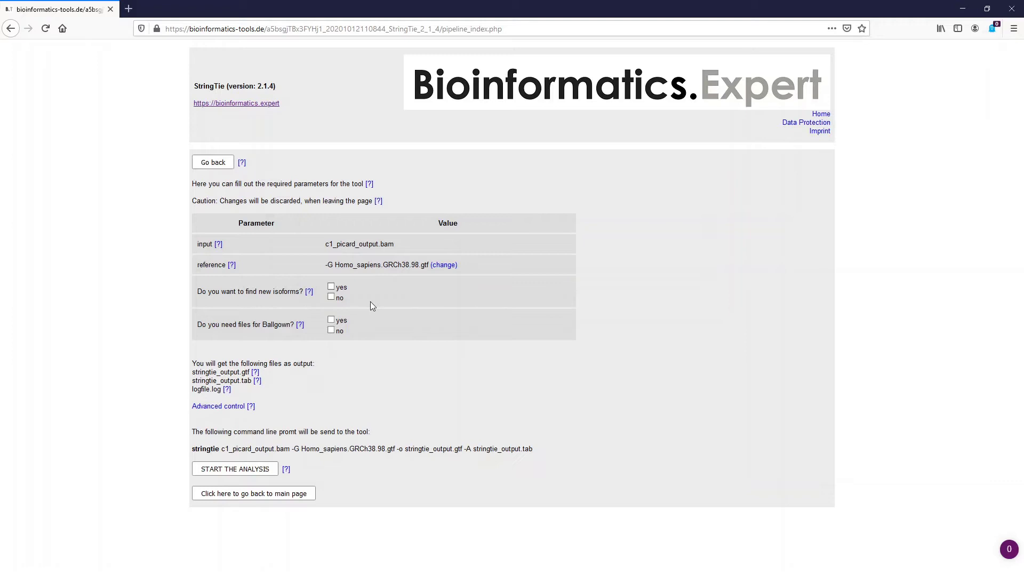
click(330, 287)
click(247, 472)
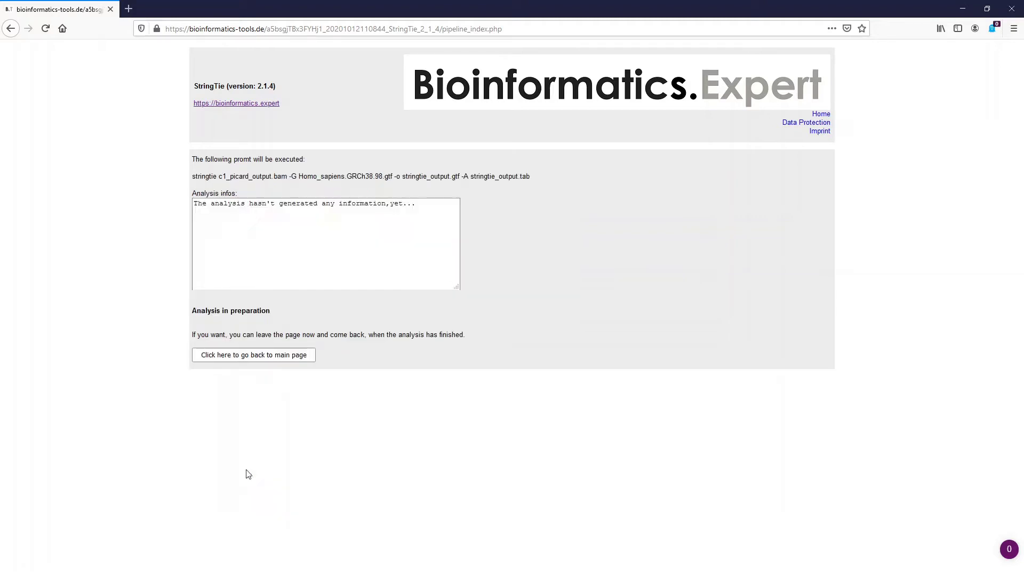
Step: Launch the same StringTie run on the c2 bam file
click(254, 356)
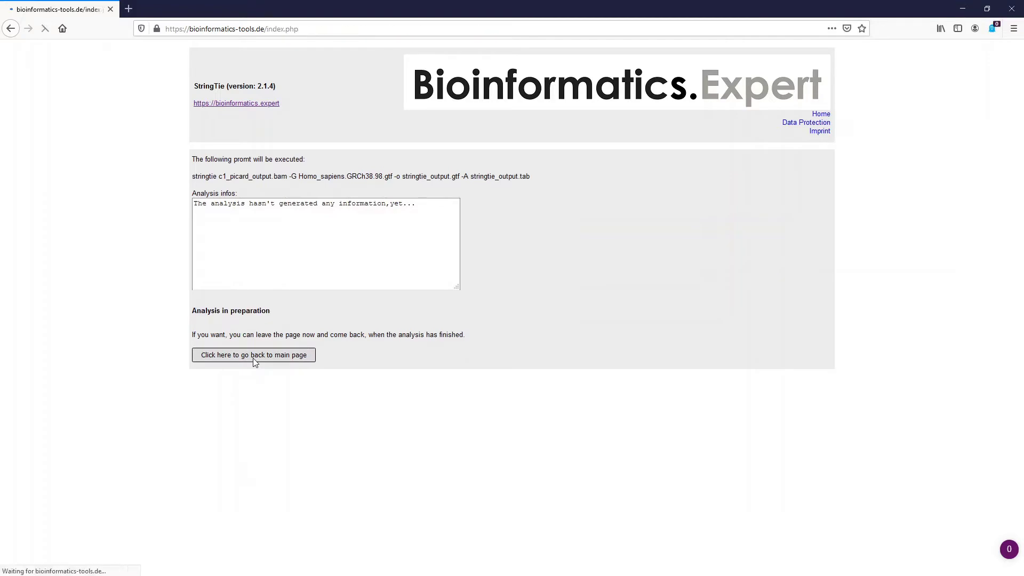
click(482, 342)
click(216, 453)
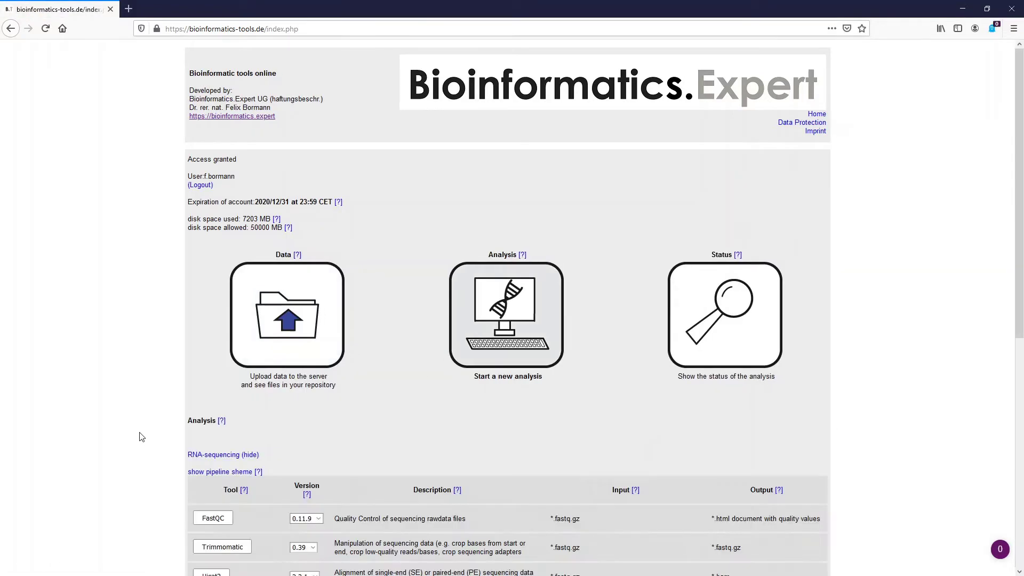
scroll(215, 415, down, 7)
click(214, 415)
click(216, 401)
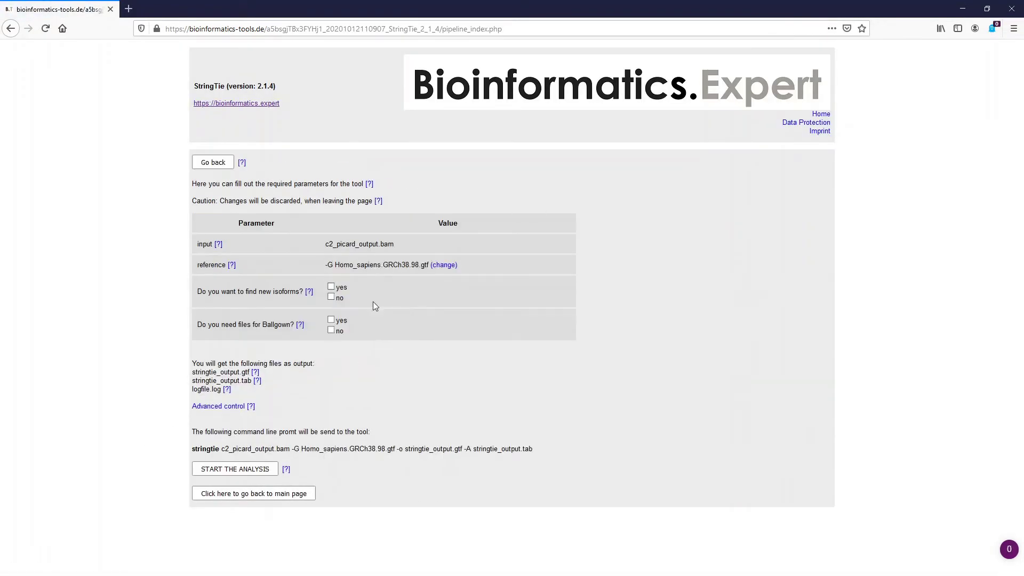
click(235, 468)
Step: Launch StringTie on c3_picard_output.bam with the Homo sapiens grch38_98 reference
click(254, 354)
click(544, 320)
click(216, 453)
scroll(286, 421, down, 8)
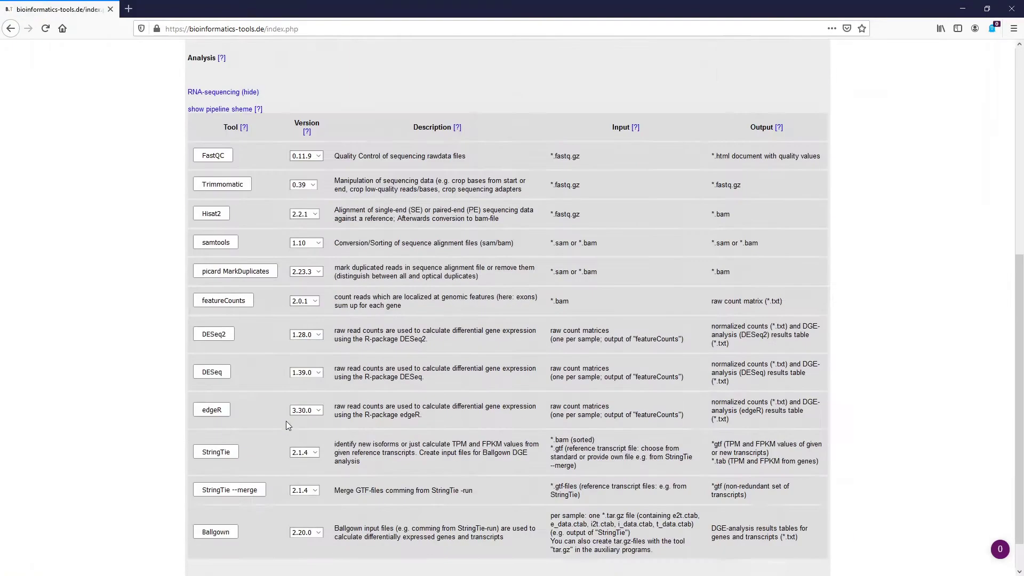
click(216, 411)
click(212, 403)
click(206, 235)
click(480, 266)
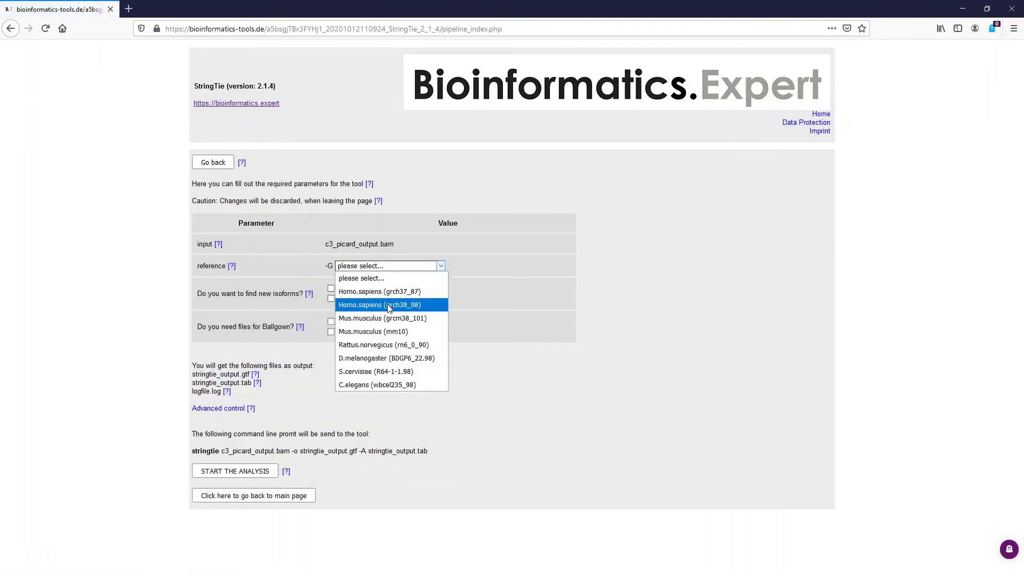
click(480, 302)
click(235, 469)
Step: Launch StringTie on t1_picard_output.bam with the Homo sapiens grch38_98 reference
click(254, 354)
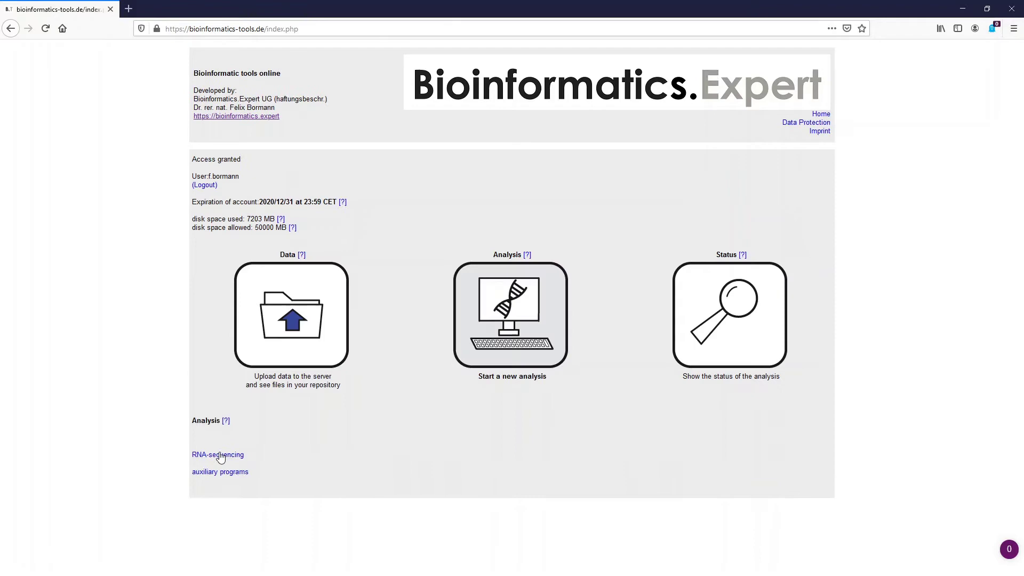
click(217, 457)
scroll(213, 414, down, 8)
click(215, 411)
click(342, 315)
click(205, 238)
click(405, 265)
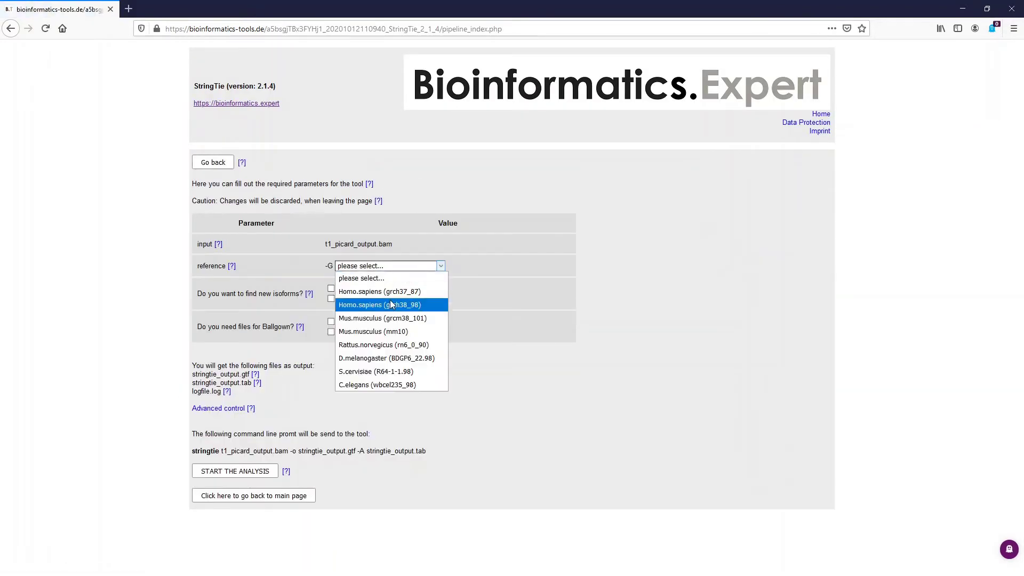
click(405, 306)
click(235, 468)
Step: Launch StringTie on t2_picard_output.bam with the Homo sapiens grch38_98 reference
click(254, 354)
click(514, 315)
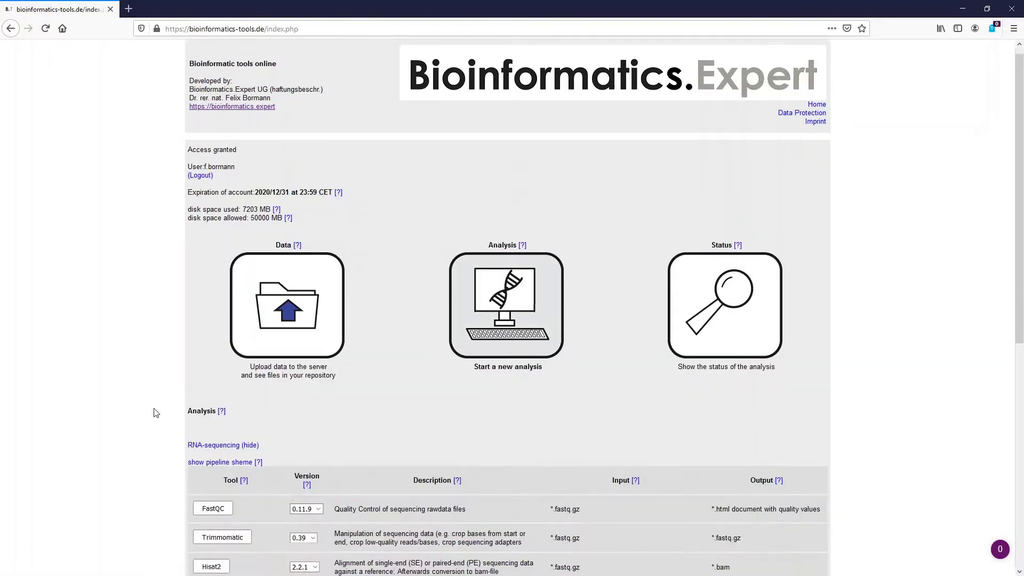
scroll(220, 409, down, 8)
click(219, 408)
click(351, 344)
click(213, 402)
click(381, 265)
click(382, 302)
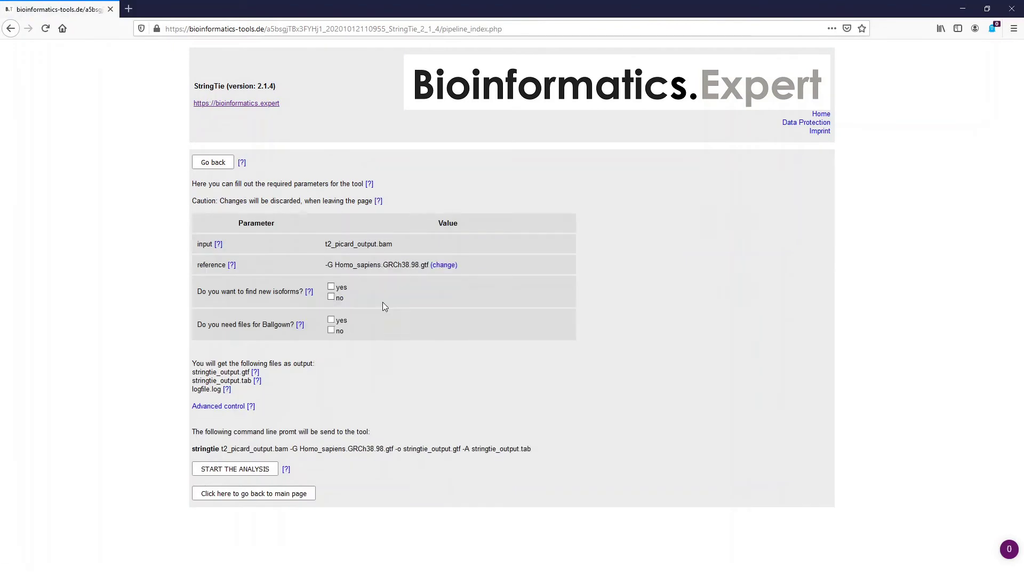
click(235, 469)
Step: Launch StringTie on t3_picard_output.bam with the grch38_98 reference, then show the job status list
click(254, 354)
click(514, 315)
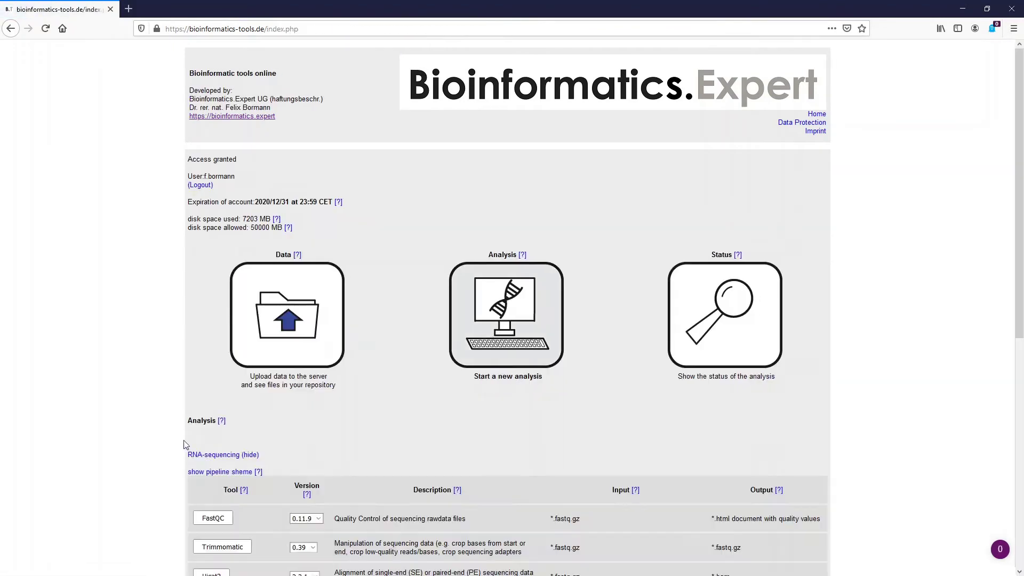
scroll(222, 414, down, 8)
click(221, 414)
click(357, 366)
click(213, 402)
click(377, 265)
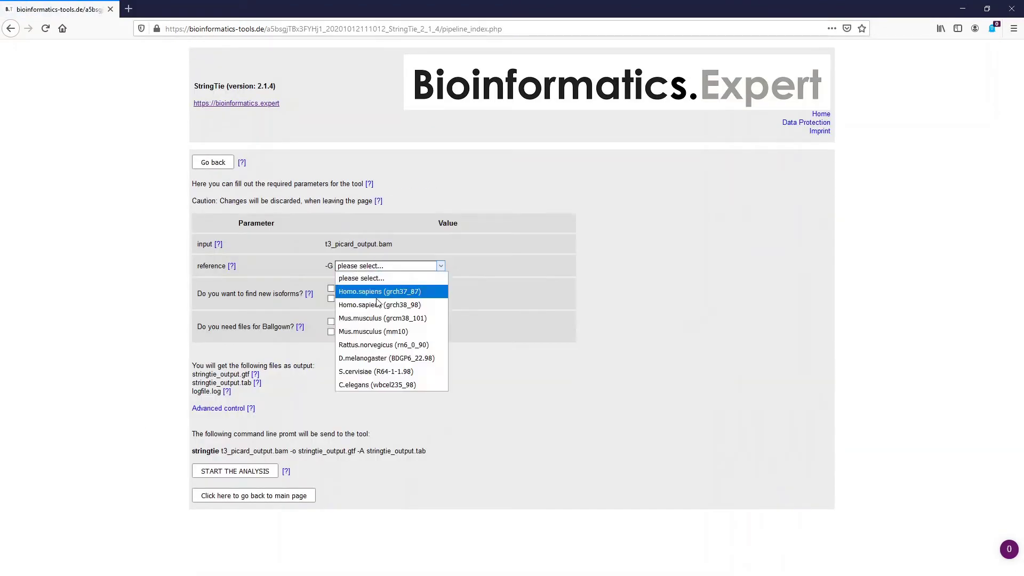
click(389, 290)
click(235, 469)
click(254, 354)
click(699, 354)
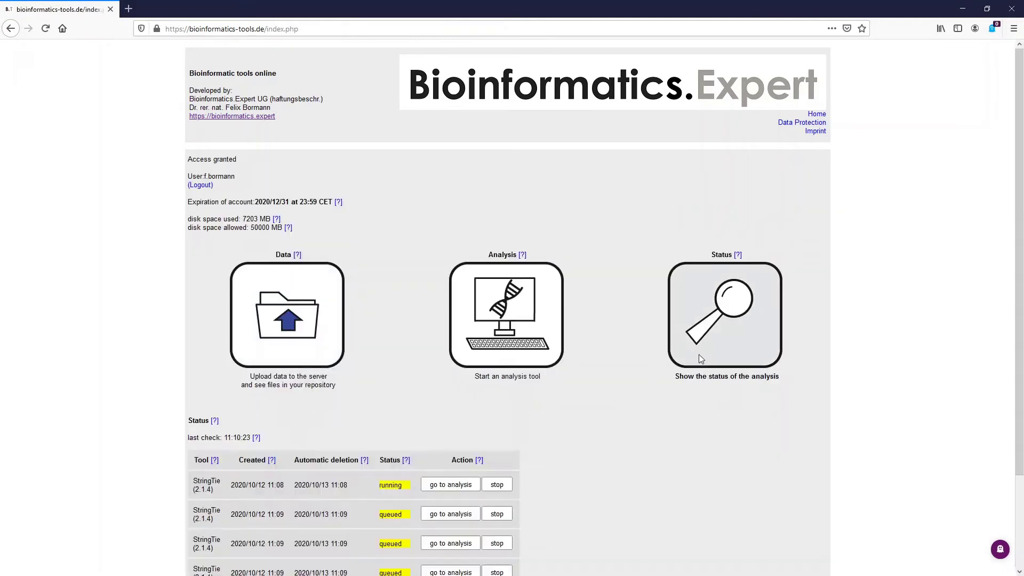
Step: Open the finished c1 StringTie results: pipeline.log, stringtie_output.tab and stringtie_output.gtf
scroll(562, 444, down, 3)
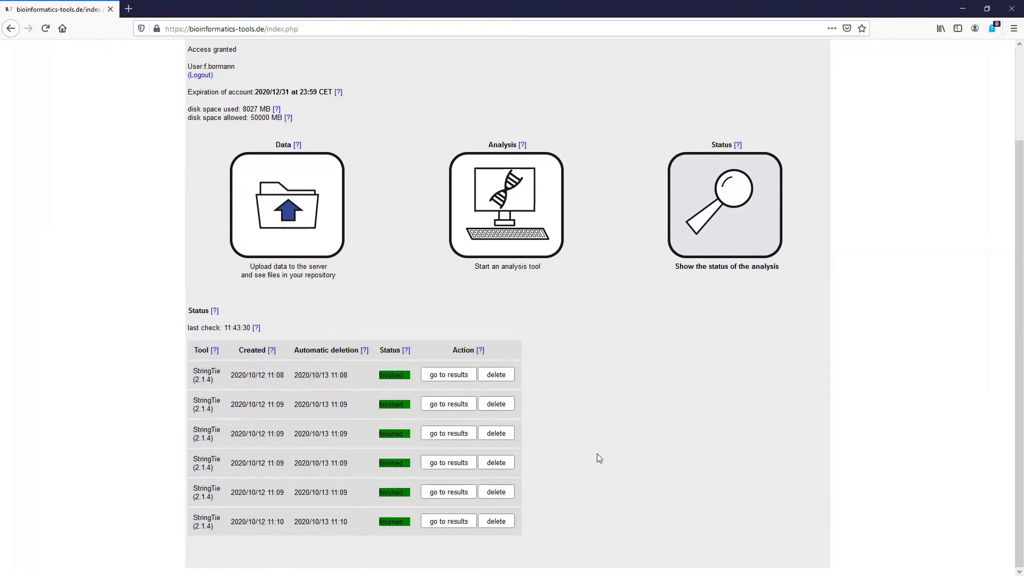
click(448, 376)
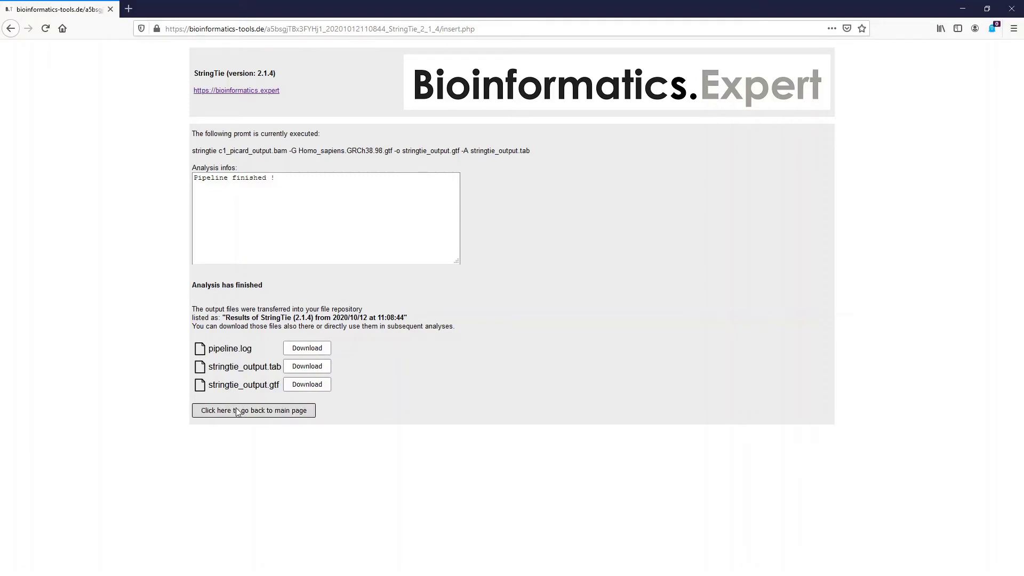
Step: Return home and scroll the Data repository down to the StringTie 2.1.4 result tables
click(238, 410)
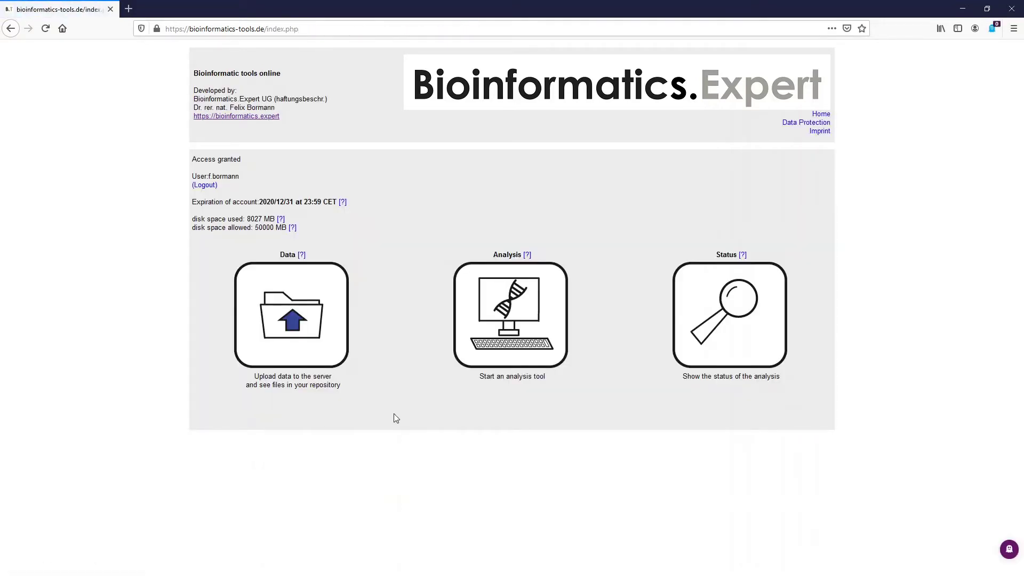
click(344, 320)
scroll(155, 386, down, 7)
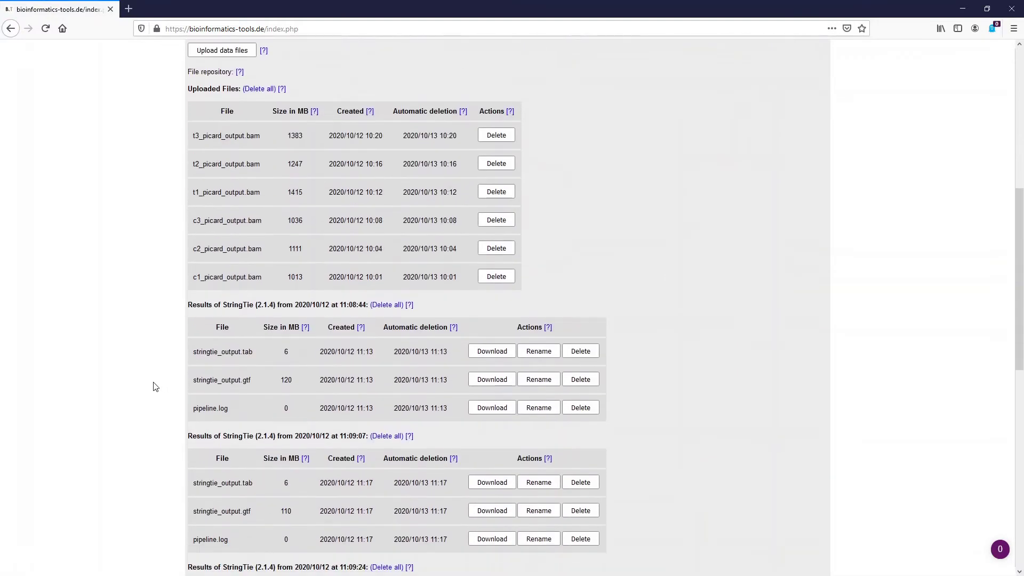
scroll(155, 386, down, 2)
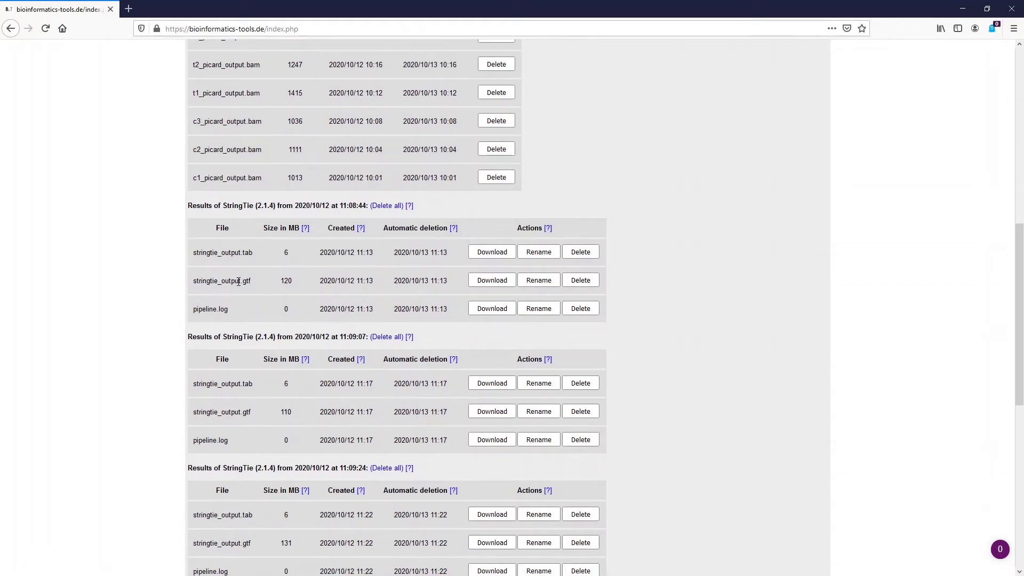
Step: Rename the first three GTF outputs to c1_, c2_ and c3_stringtie_output.gtf
click(538, 280)
click(207, 282)
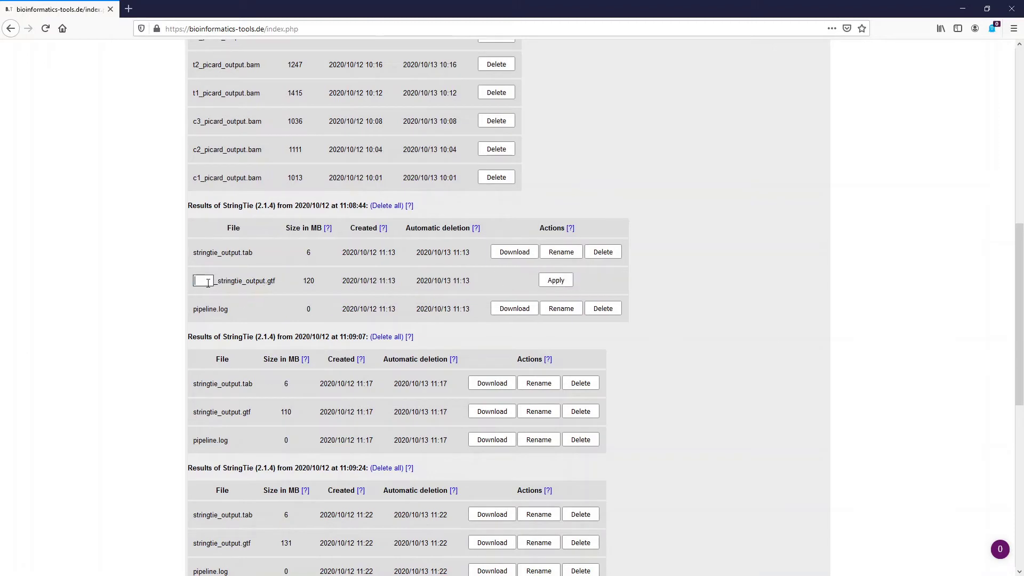
text(c1)
click(556, 279)
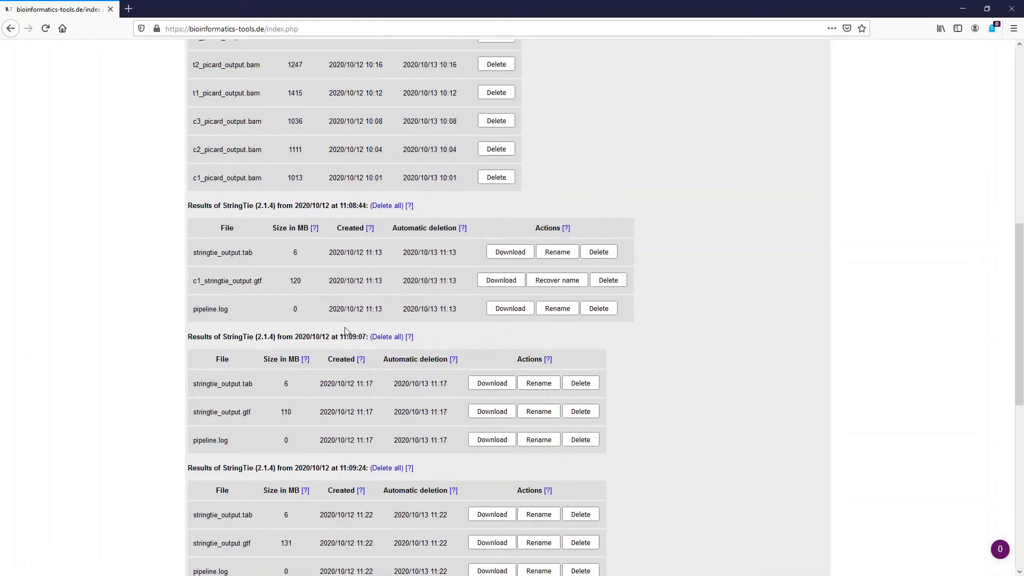
click(539, 411)
click(203, 412)
text(c2)
click(556, 411)
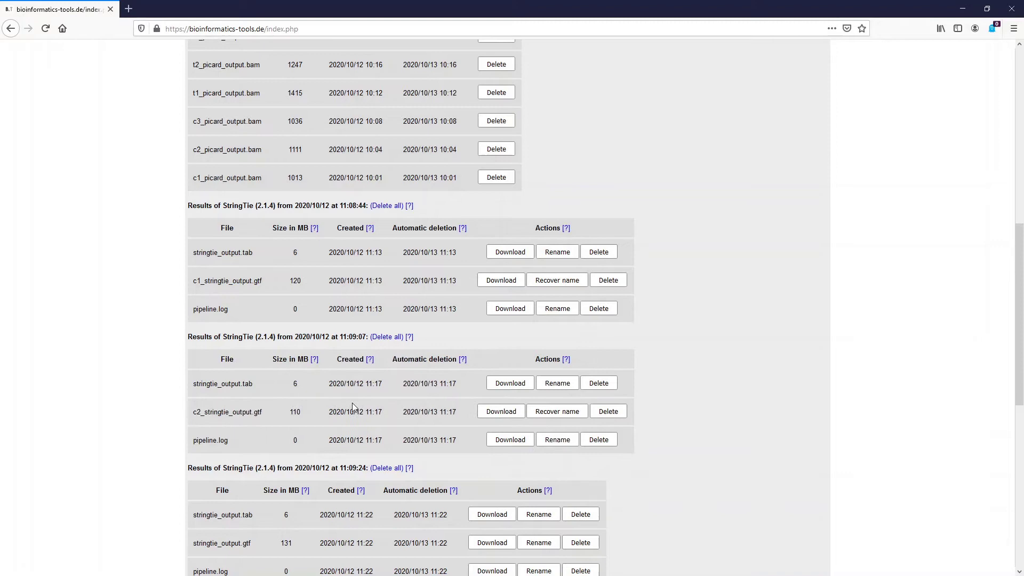
scroll(410, 381, down, 4)
click(538, 325)
click(203, 325)
text(c3)
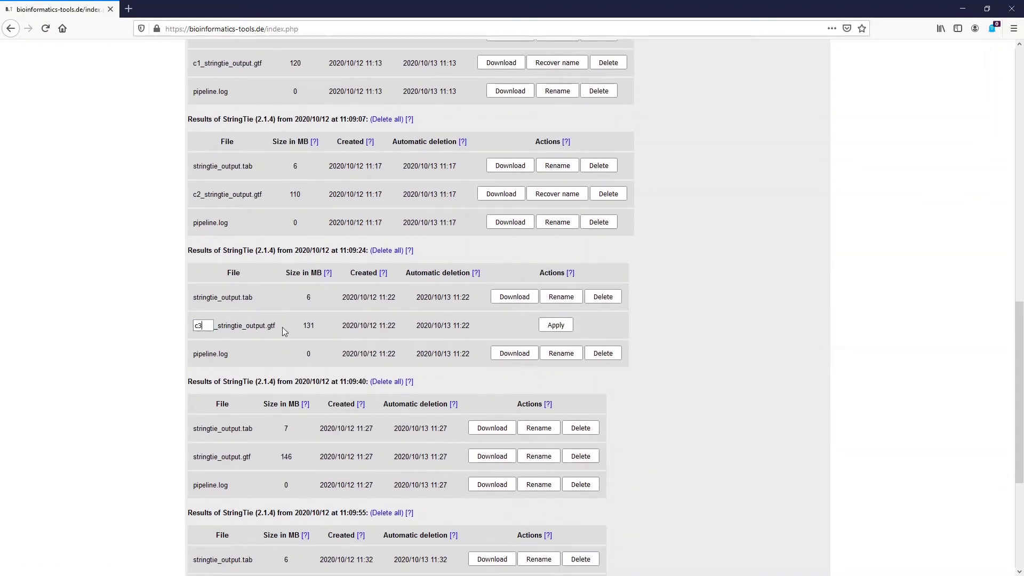
click(556, 325)
Step: Rename the remaining three GTF outputs to t1_, t2_ and t3_stringtie_output.gtf
scroll(550, 309, down, 3)
click(539, 293)
click(203, 293)
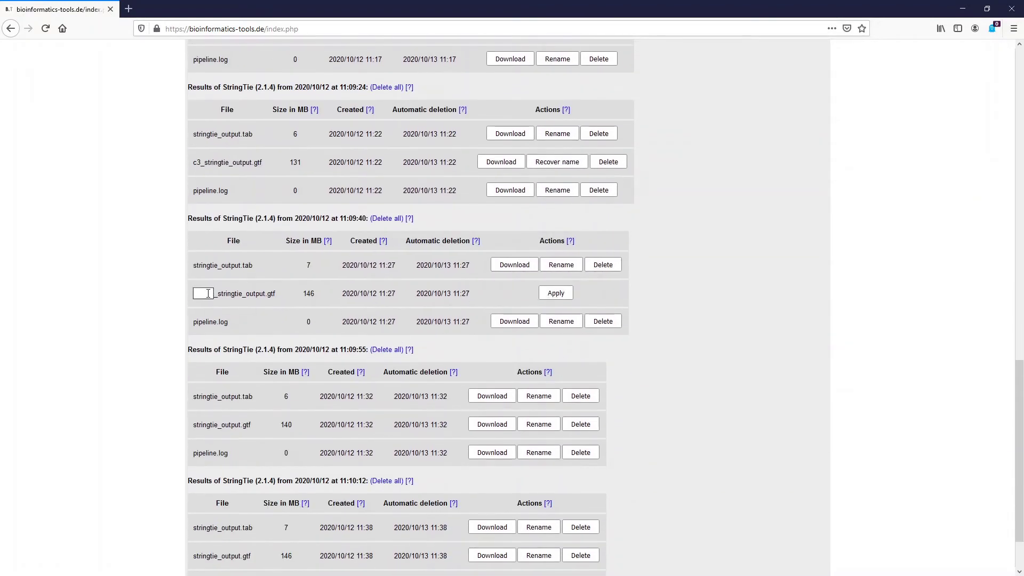
text(t1)
click(556, 293)
click(531, 424)
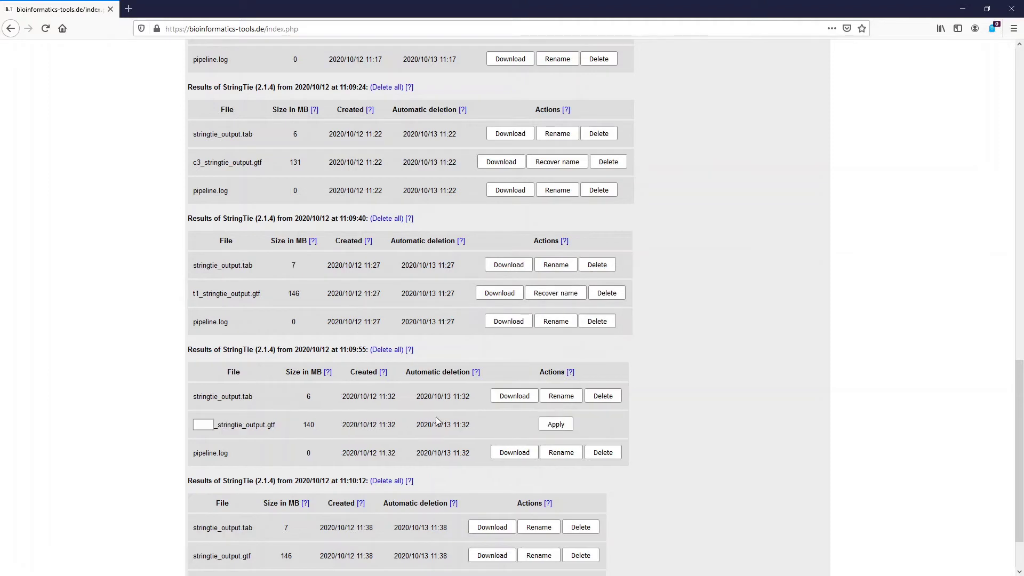
click(205, 424)
text(t2)
click(555, 424)
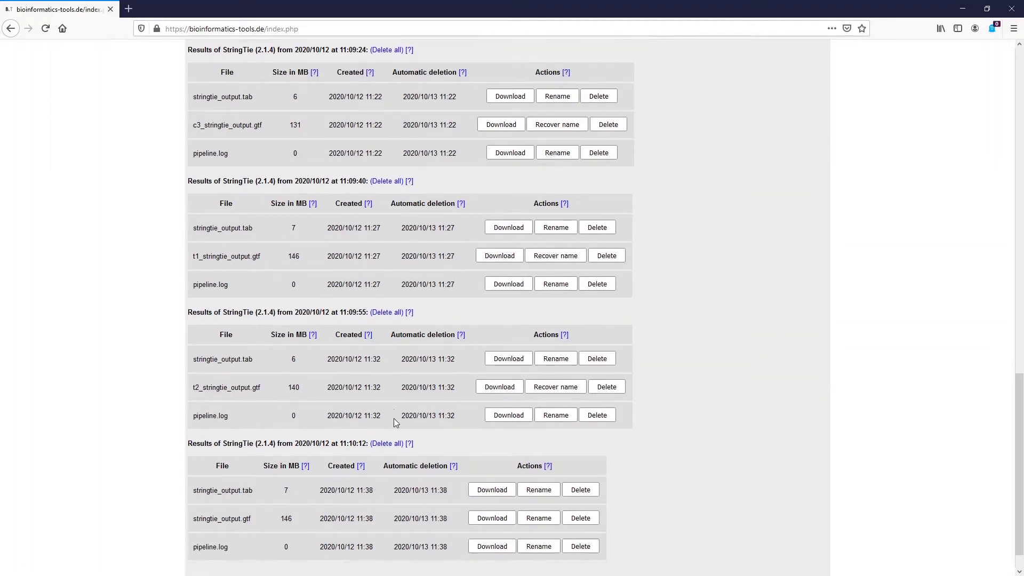
scroll(427, 426, down, 3)
click(538, 486)
click(206, 485)
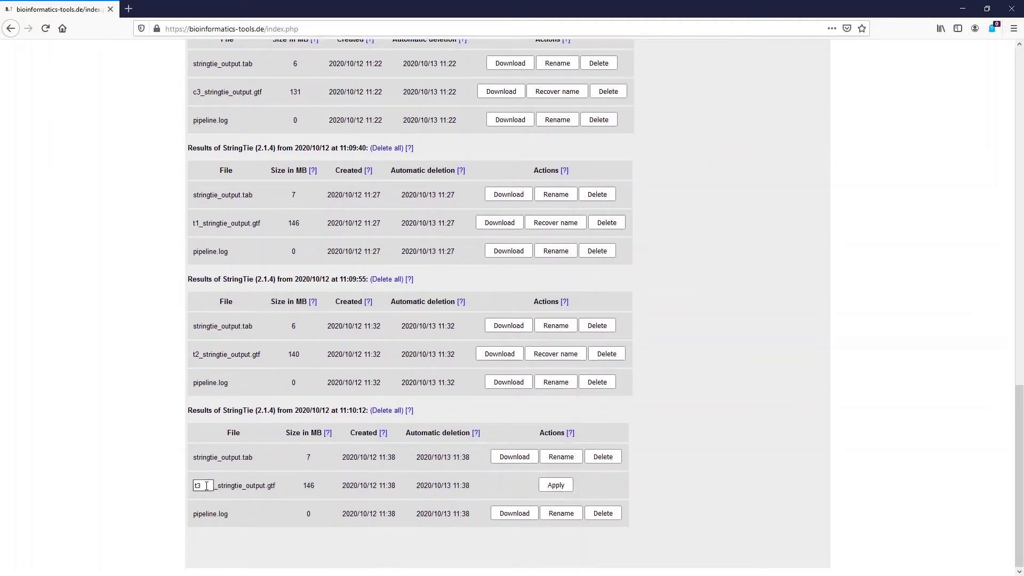
text(t3)
click(555, 485)
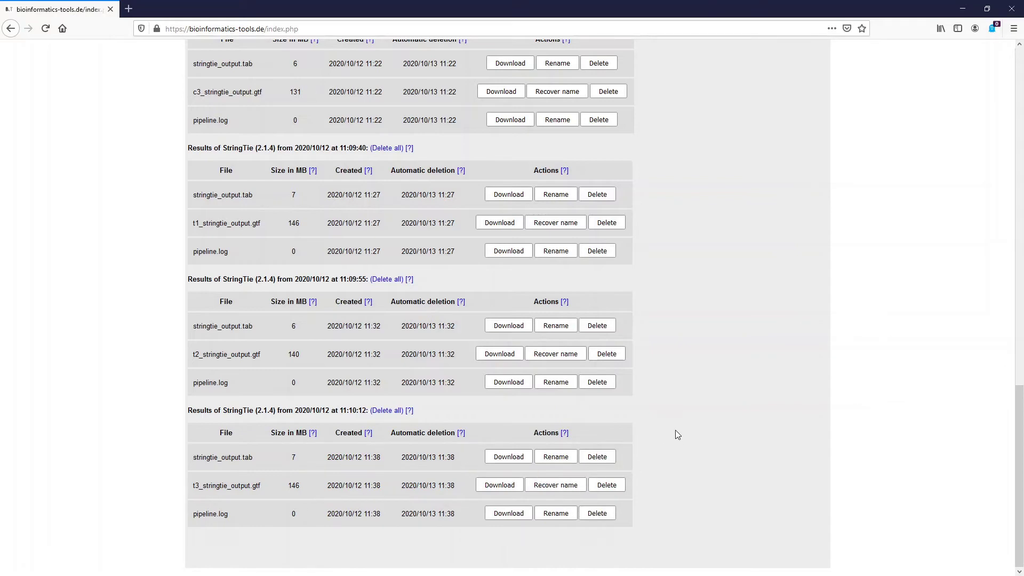
scroll(676, 432, up, 20)
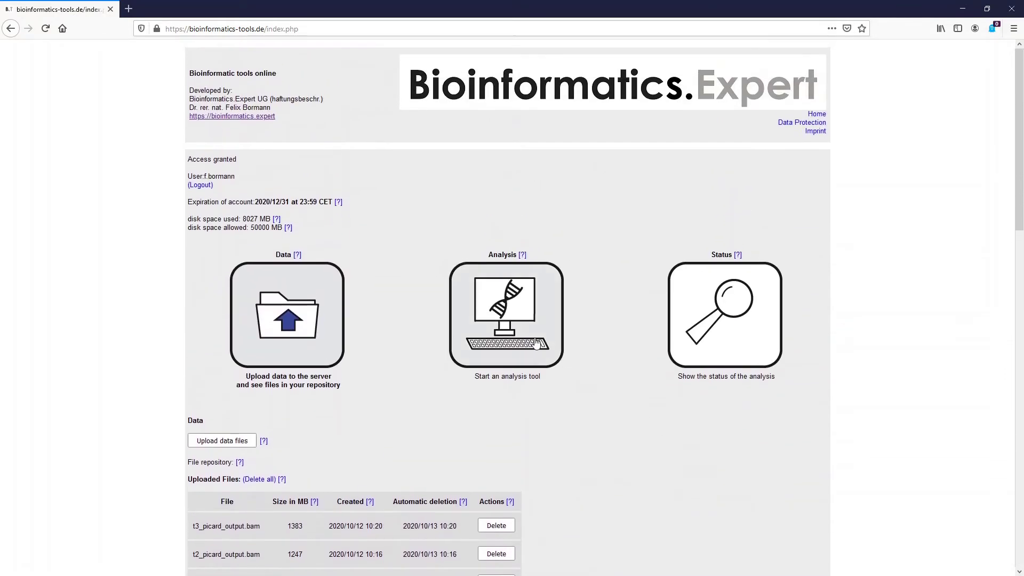
Step: Open the StringTie --merge tool from the RNA-sequencing tool list
click(458, 353)
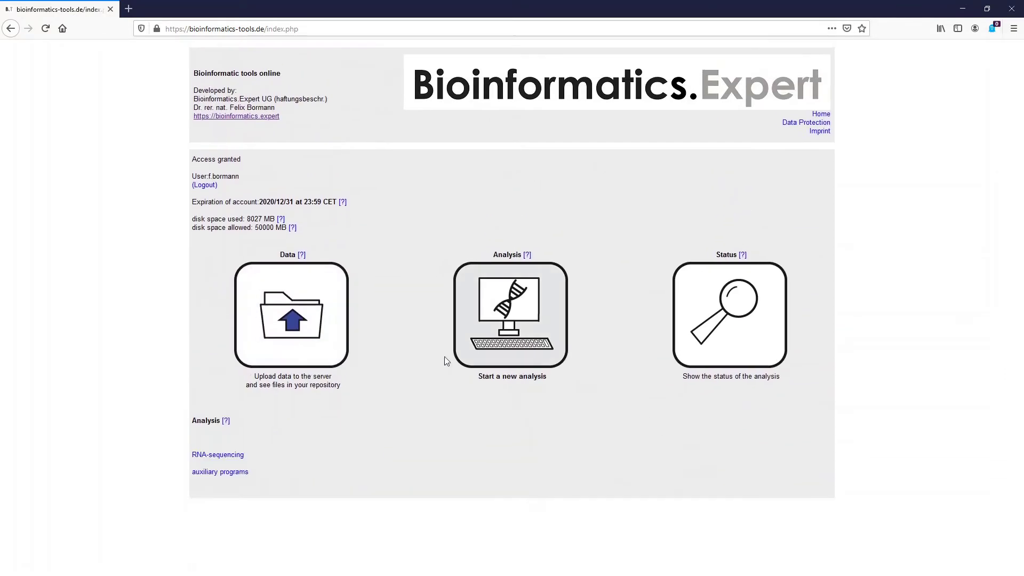
click(219, 455)
scroll(225, 448, down, 7)
scroll(225, 448, up, 2)
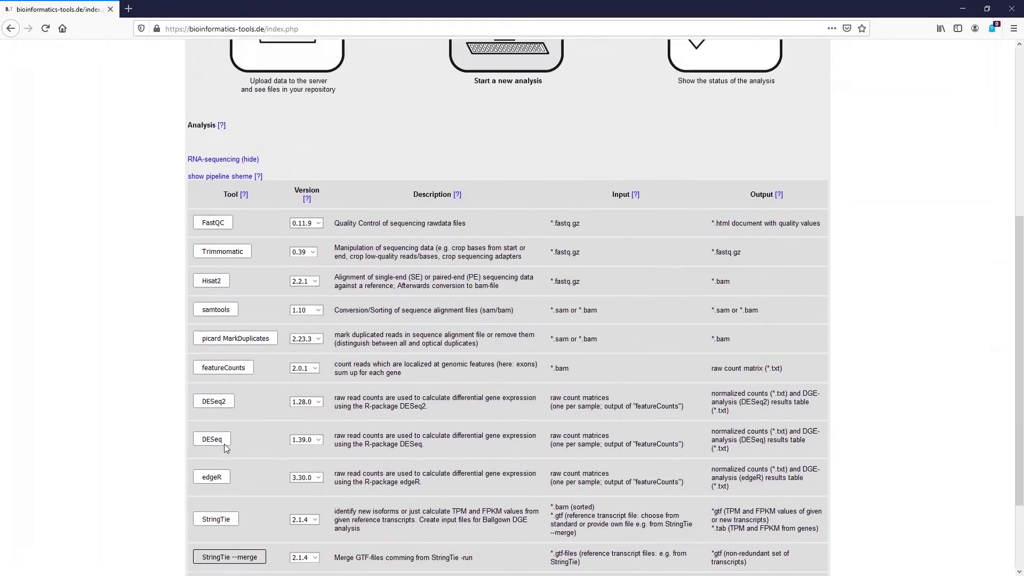
scroll(224, 444, down, 4)
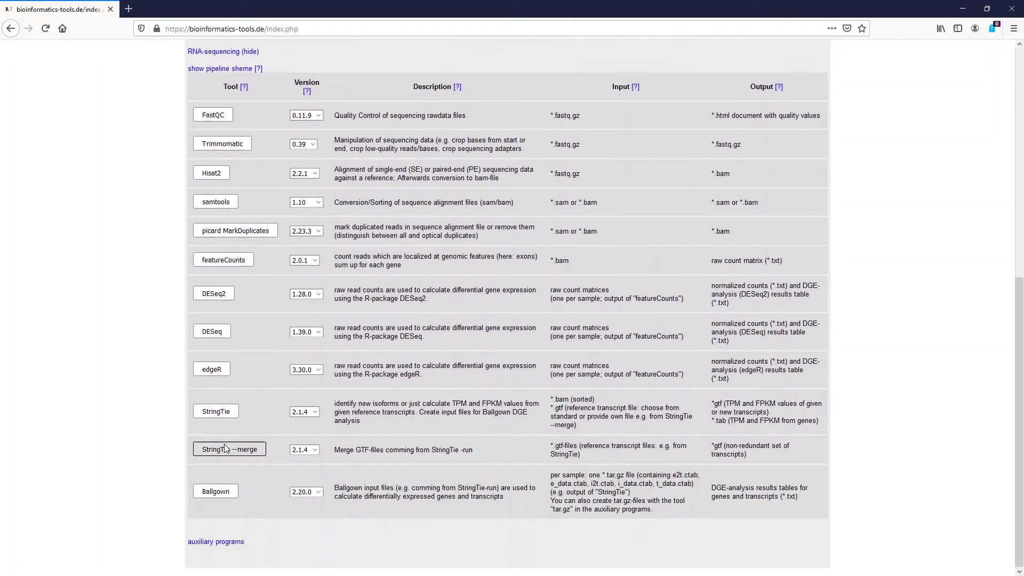
click(224, 444)
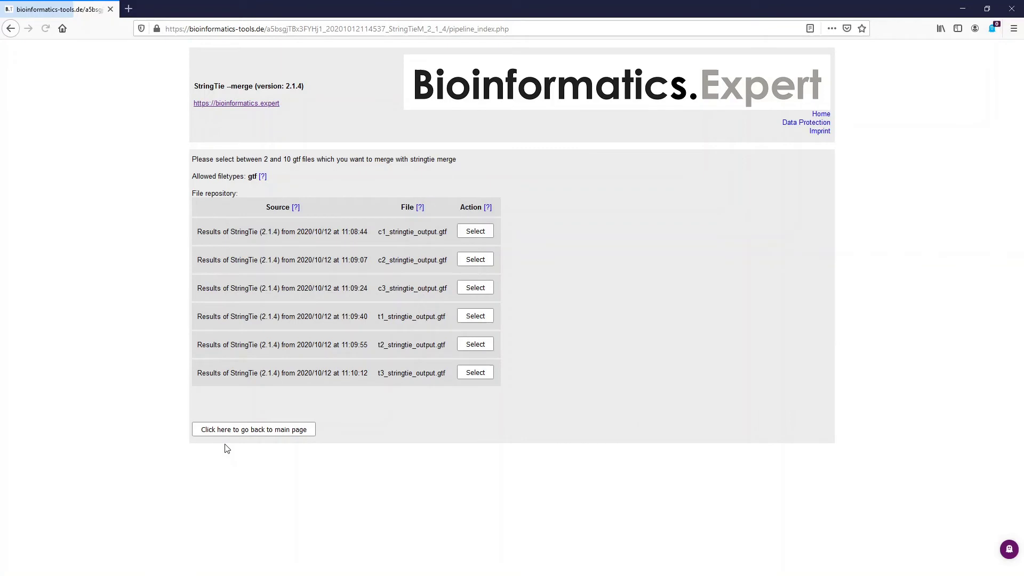
Step: Select all six c1–t3 stringtie_output.gtf files as merge inputs and continue
click(477, 233)
click(483, 251)
click(483, 272)
click(483, 293)
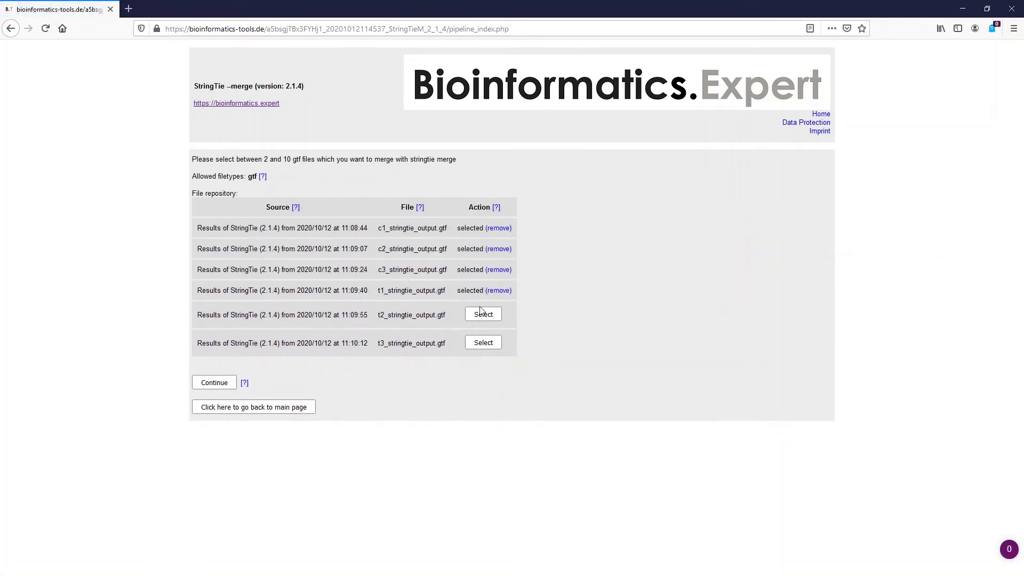
click(482, 314)
click(482, 337)
click(216, 369)
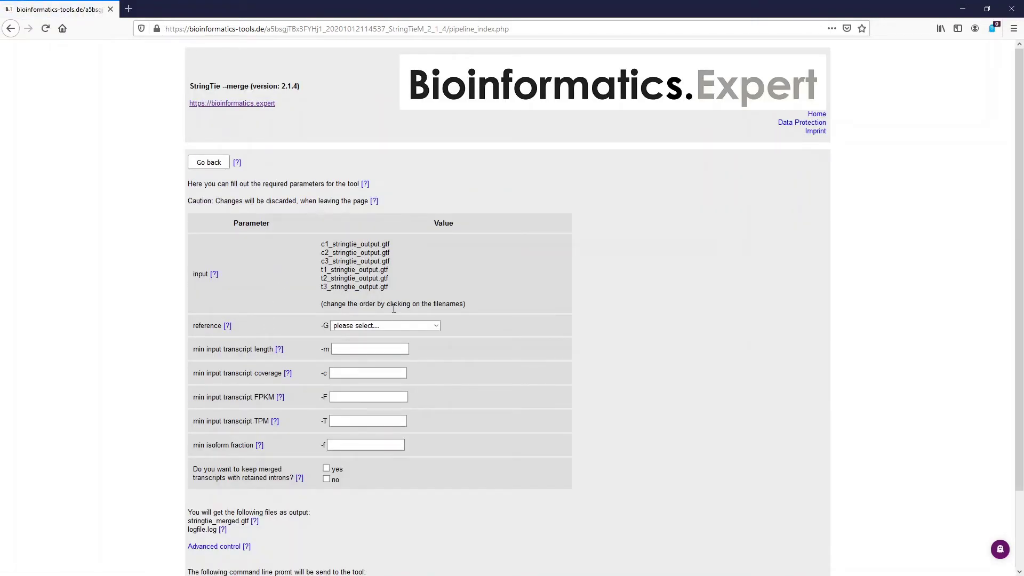
Step: Start StringTie --merge with the Homo sapiens GRCh38.98 reference and retained introns set to no
click(386, 327)
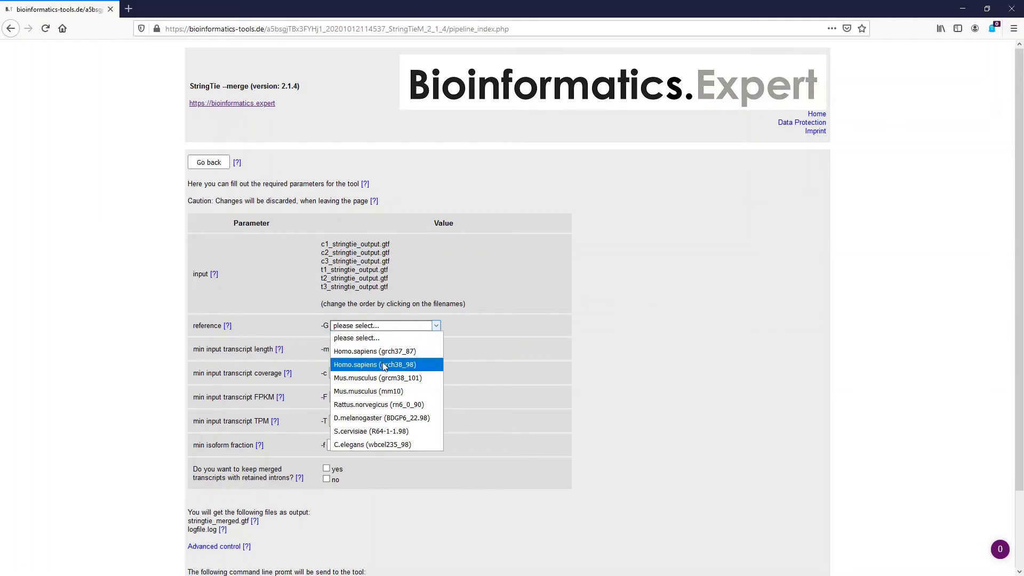
key(Escape)
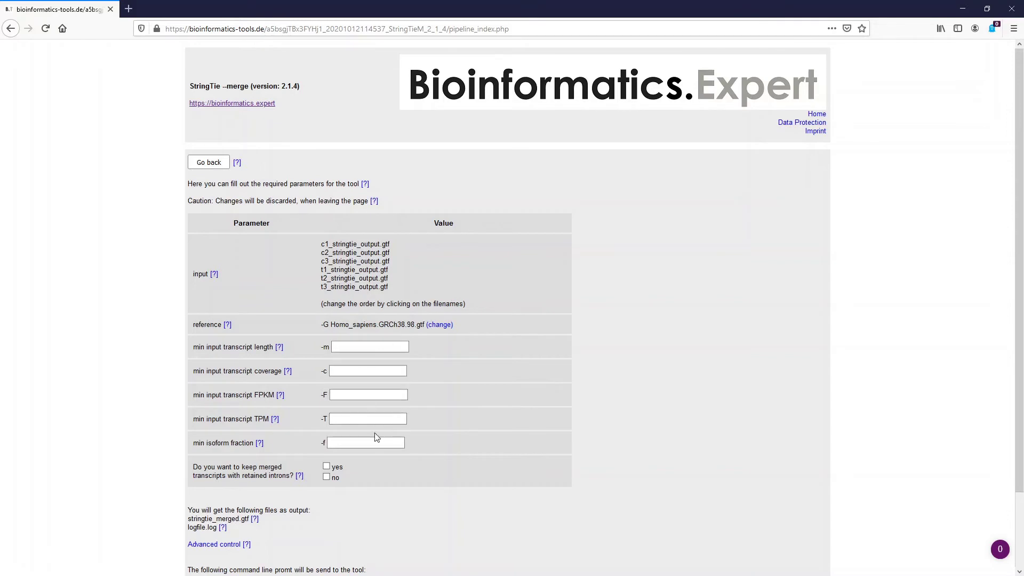
scroll(459, 445, down, 3)
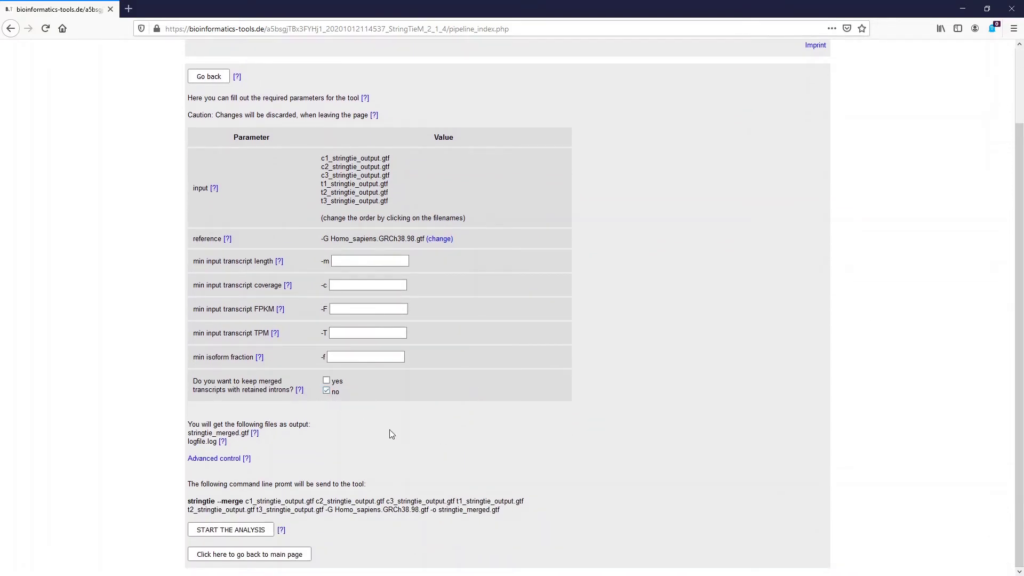
click(231, 533)
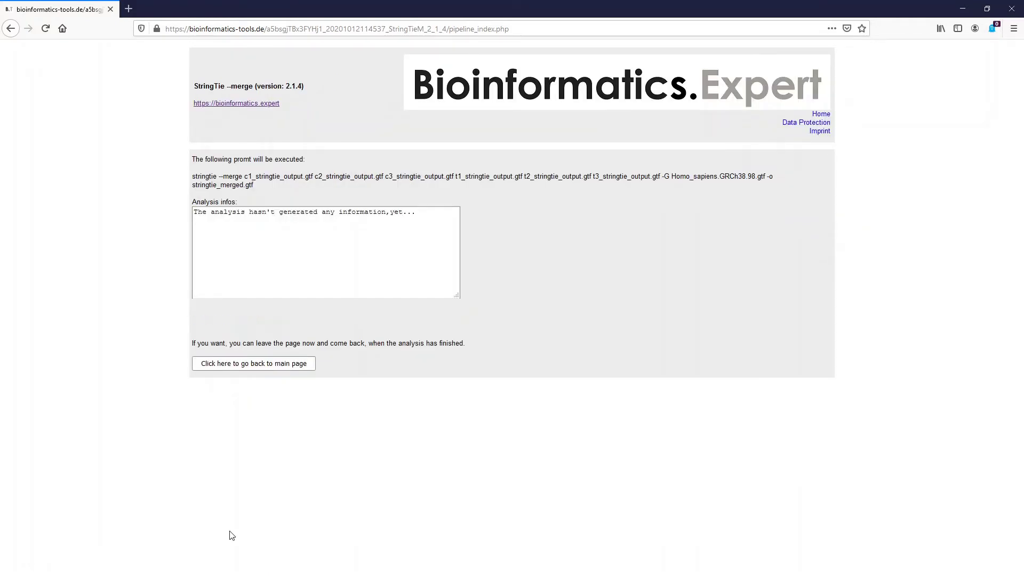
Step: Check the finished StringTie merge job's results, then go back to the main tools page
click(264, 363)
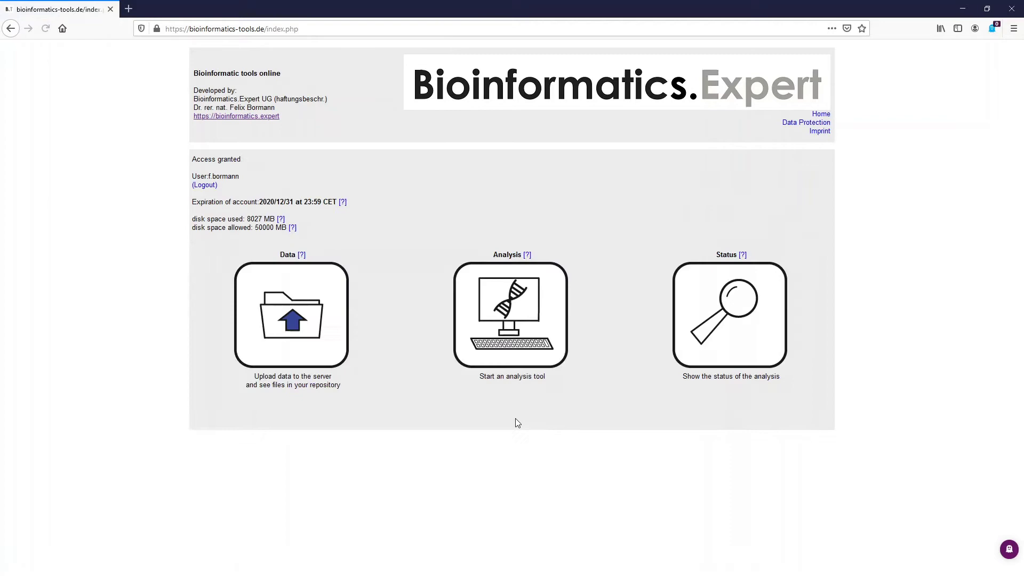
scroll(606, 459, down, 5)
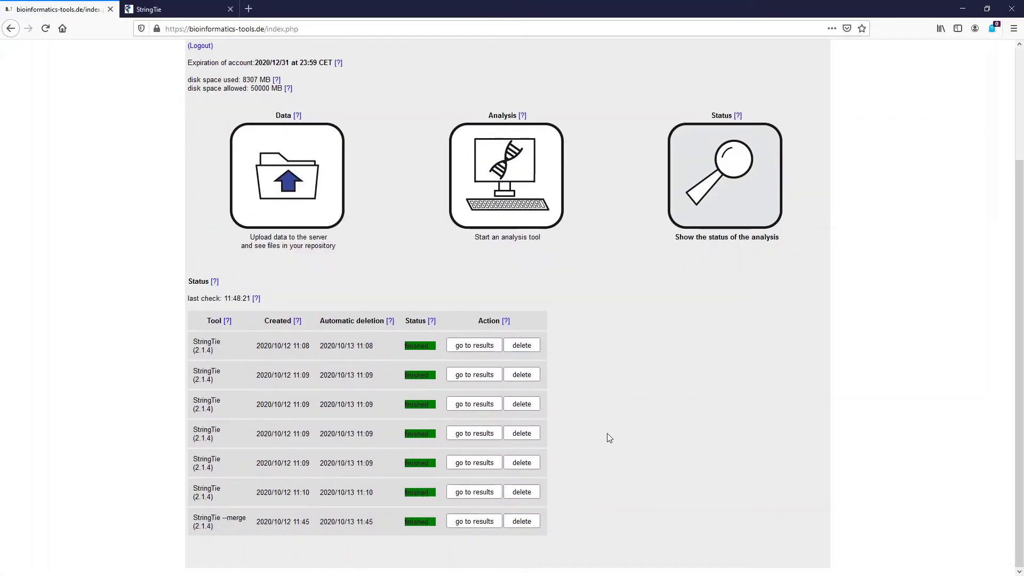
click(472, 522)
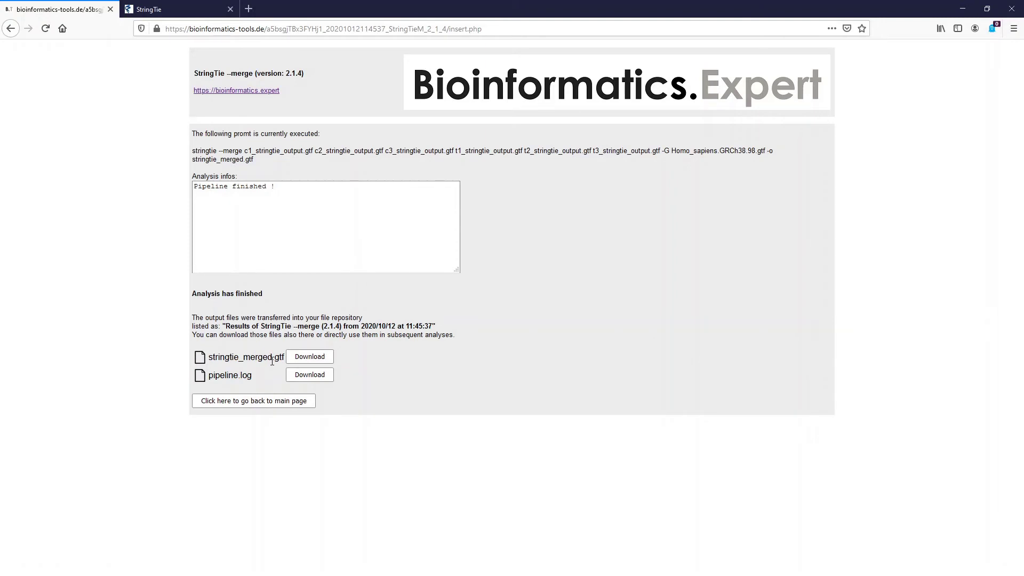
click(264, 401)
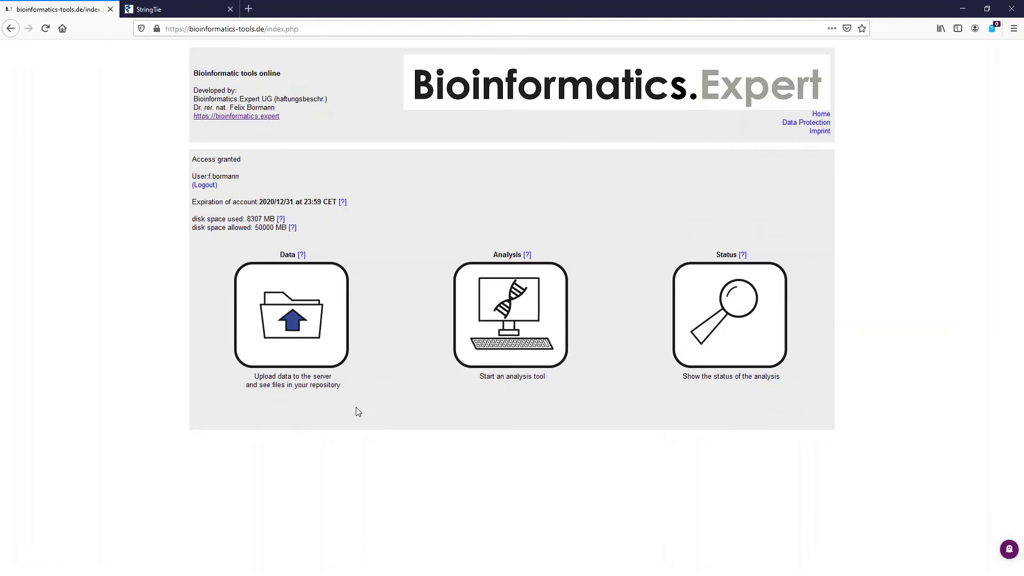
Step: Start a StringTie run from RNA-sequencing with c1_picard_output.bam as input
click(499, 359)
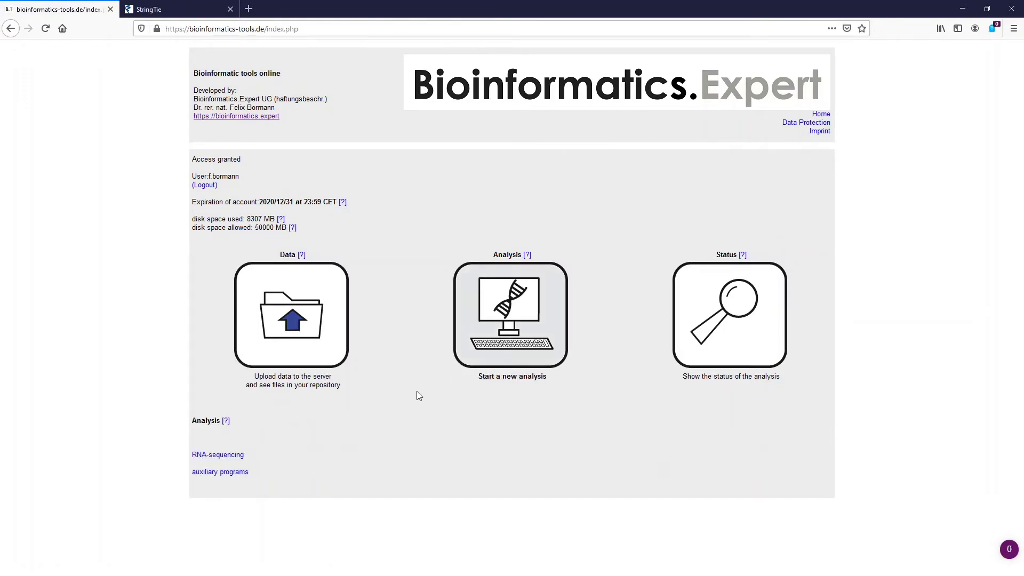
click(212, 454)
scroll(328, 424, down, 3)
scroll(327, 421, down, 4)
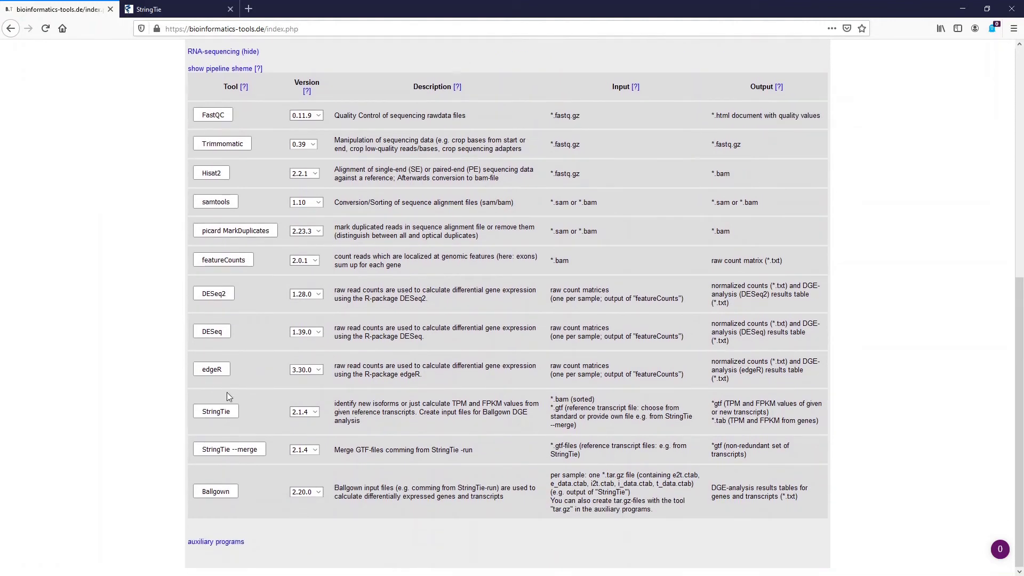
click(206, 415)
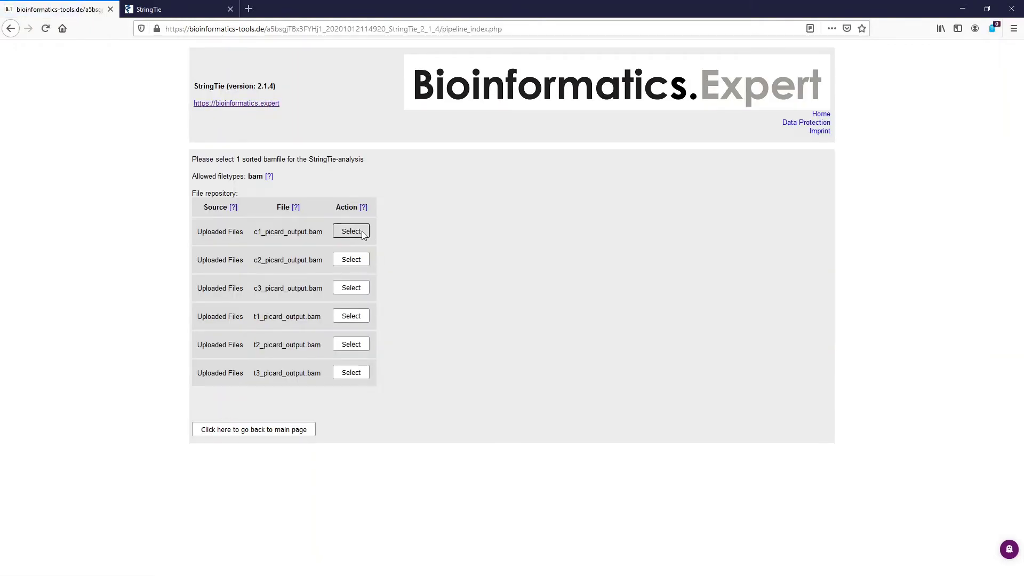
click(360, 232)
click(210, 407)
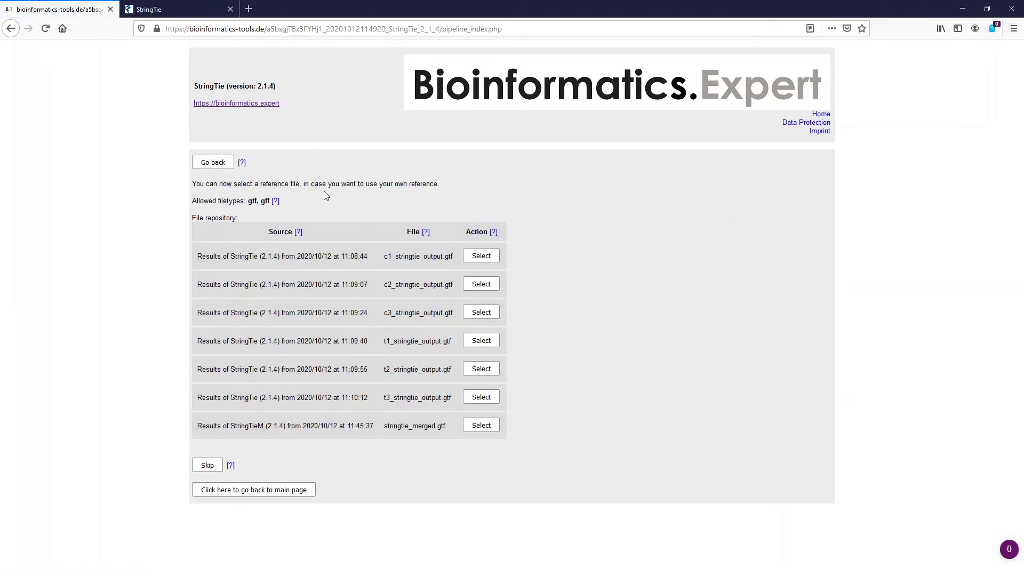
Step: Use stringtie_merged.gtf as reference, with new isoforms set to no and Ballgown files to yes
click(481, 425)
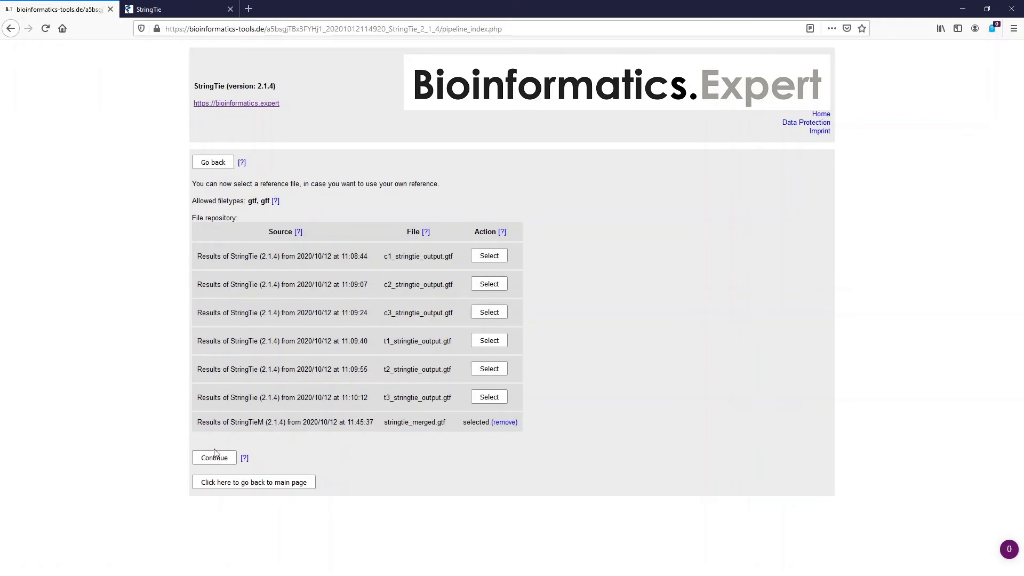
click(210, 459)
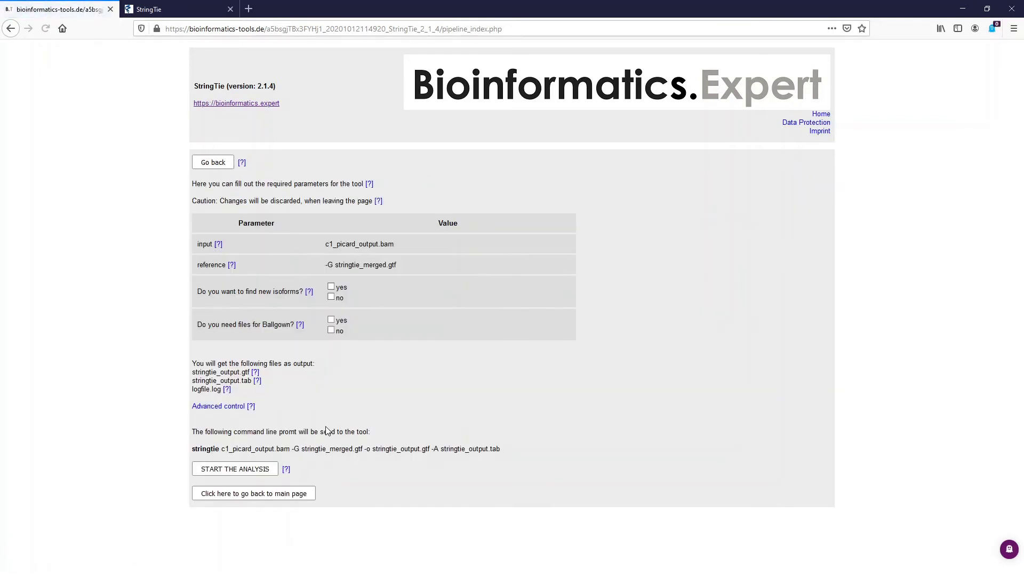
click(332, 297)
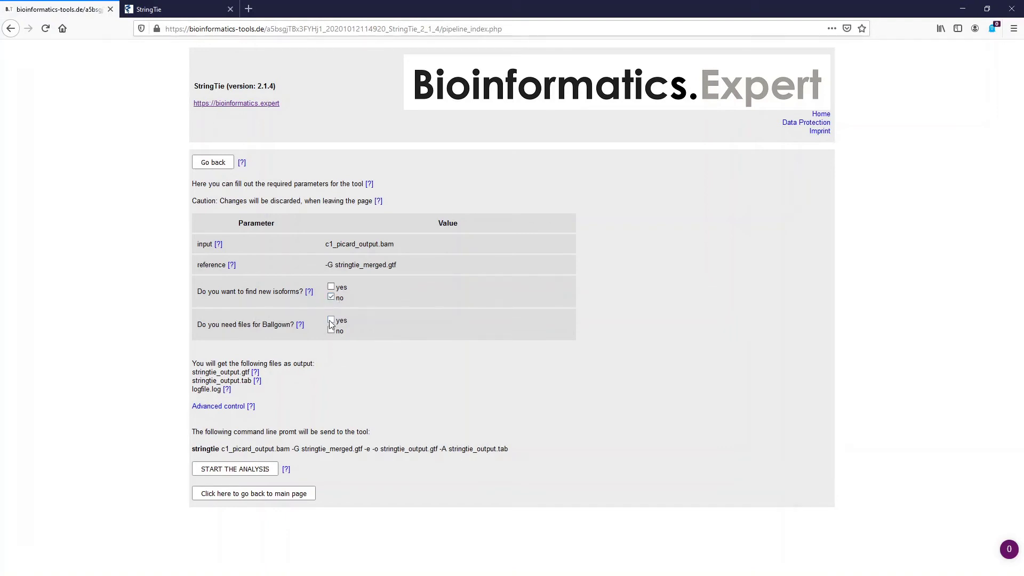
click(331, 320)
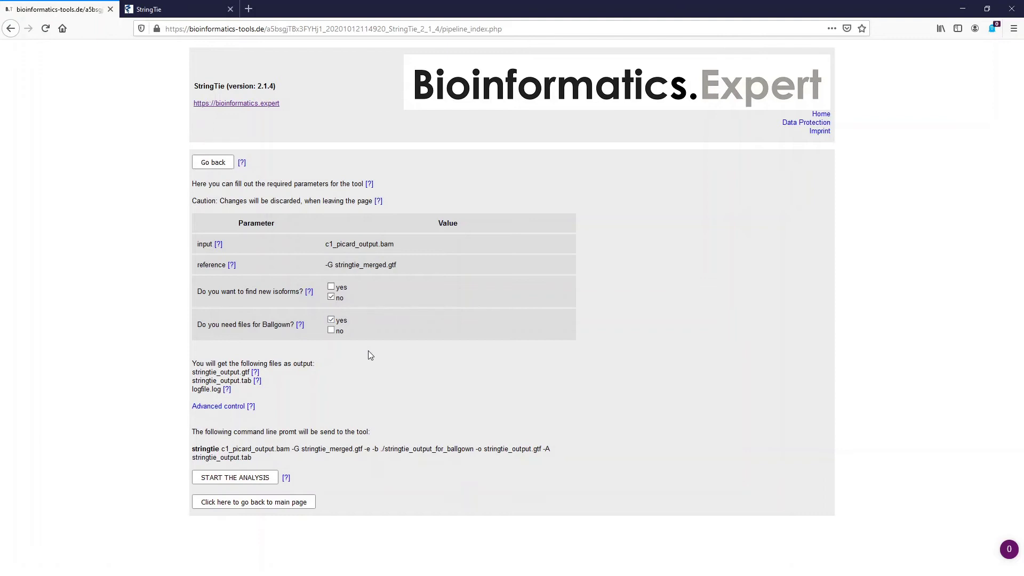
Step: Launch the c1 run, then a Ballgown-enabled StringTie run for the next sample with stringtie_merged.gtf
click(241, 483)
click(292, 364)
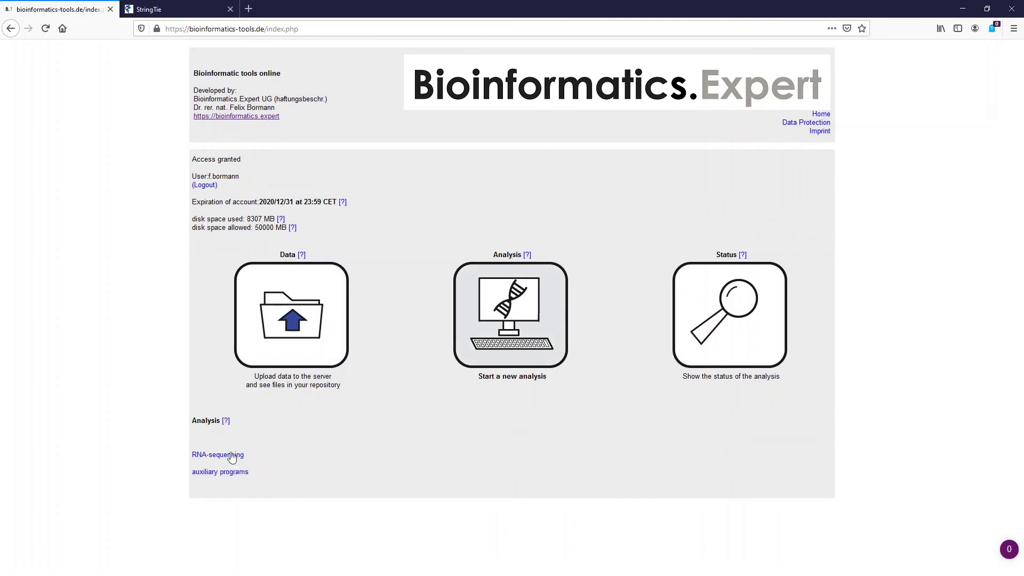
click(232, 456)
click(213, 411)
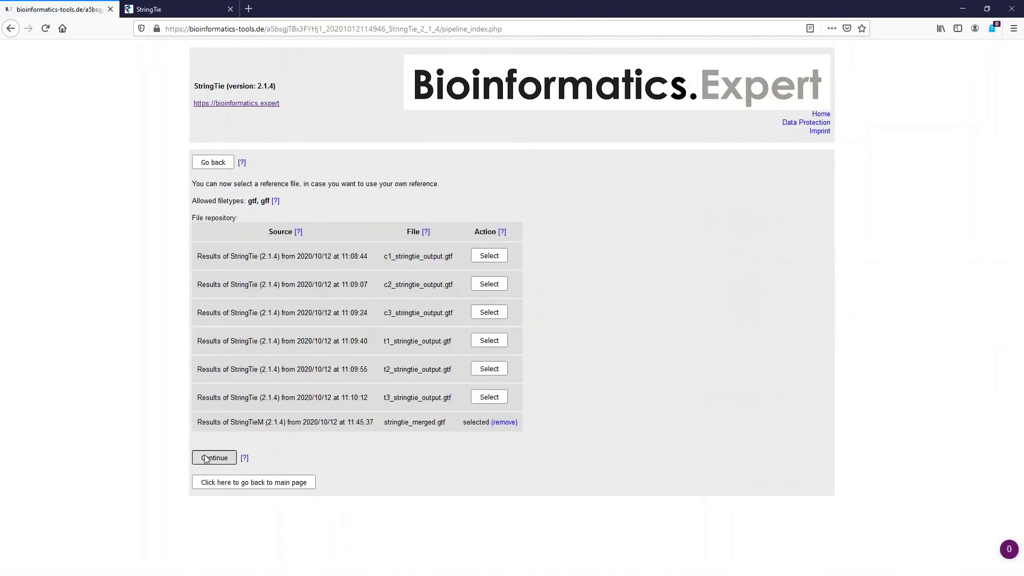
click(205, 459)
click(334, 319)
click(250, 469)
Step: Run StringTie on c3_picard_output.bam with stringtie_merged.gtf and Ballgown output
click(255, 356)
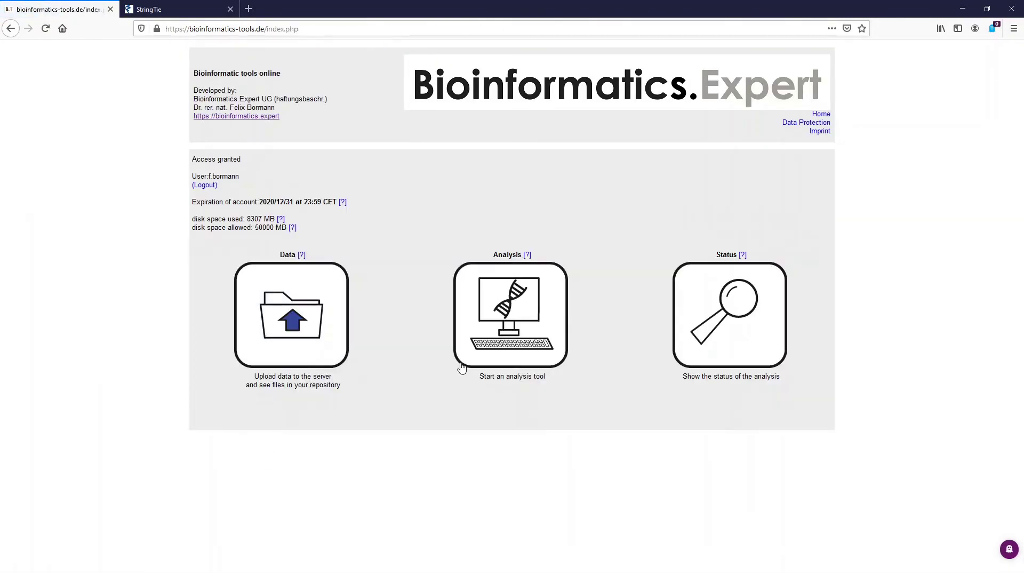
click(461, 367)
scroll(480, 320, down, 8)
click(201, 413)
click(359, 285)
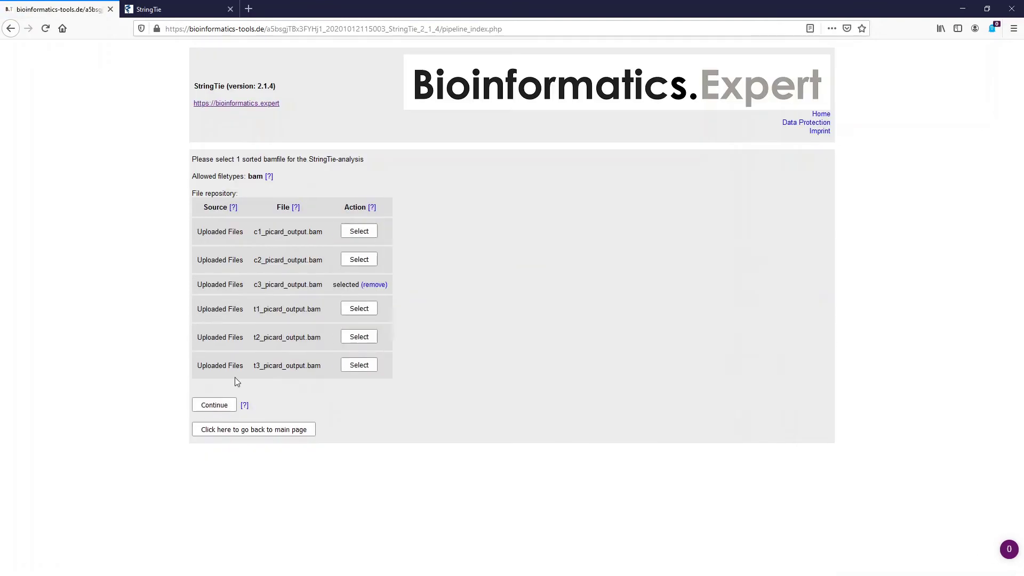
click(214, 405)
click(479, 425)
click(213, 458)
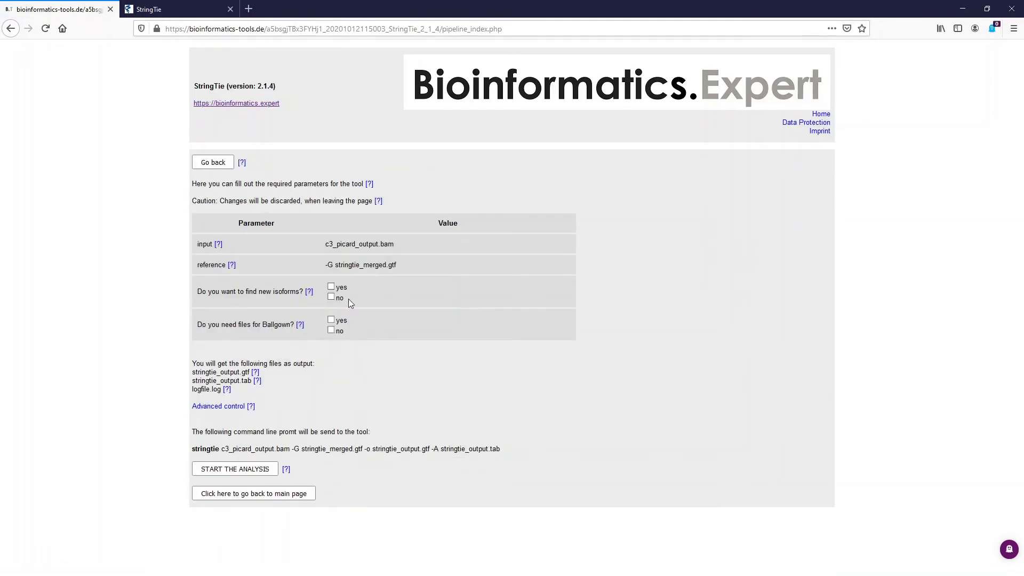
click(331, 320)
click(235, 468)
Step: Run StringTie on t1_picard_output.bam with stringtie_merged.gtf and Ballgown output
click(251, 354)
click(515, 297)
click(218, 456)
scroll(373, 426, down, 8)
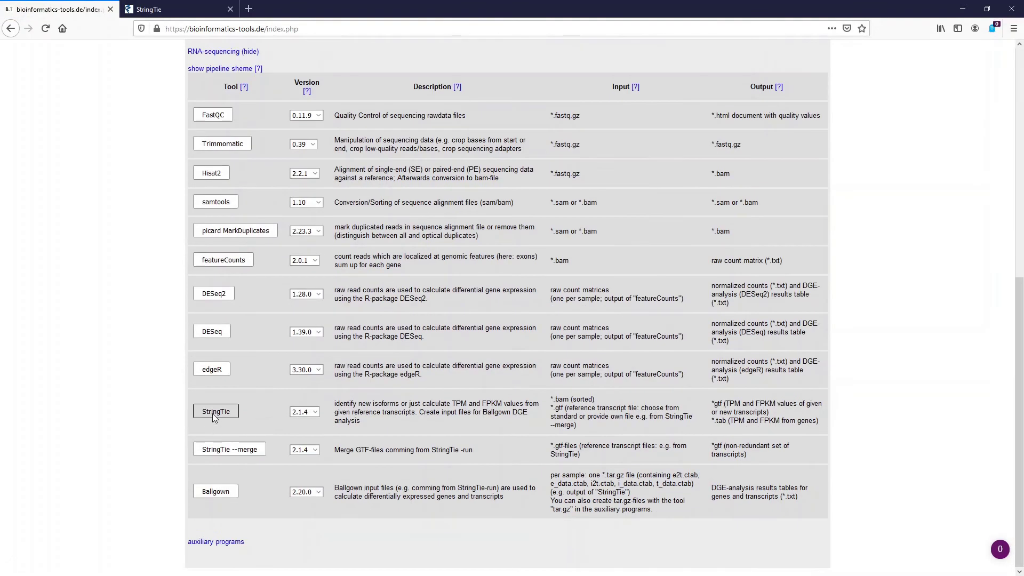
click(214, 411)
click(357, 310)
click(213, 402)
click(484, 425)
click(212, 454)
click(331, 320)
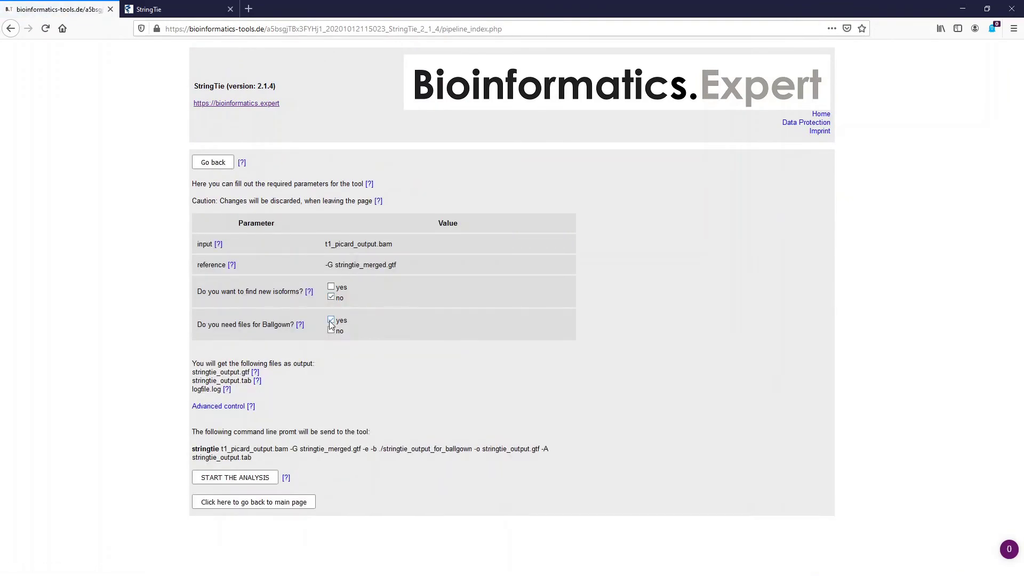
click(236, 477)
Step: Run StringTie on t2_picard_output.bam with stringtie_merged.gtf and Ballgown output
click(252, 354)
click(515, 297)
click(218, 455)
scroll(374, 427, down, 8)
click(232, 411)
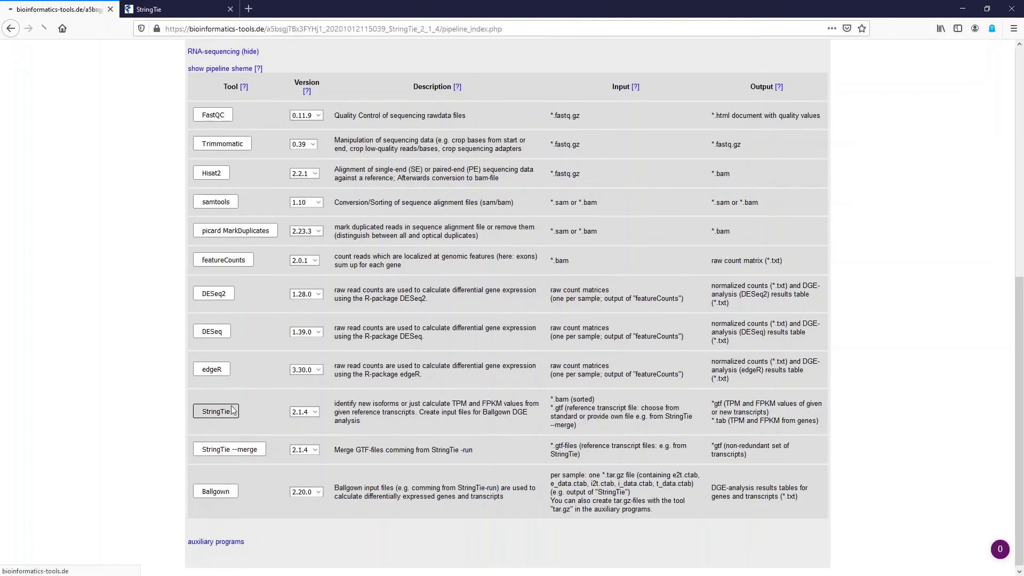
click(357, 338)
click(212, 402)
click(485, 425)
click(212, 455)
click(332, 320)
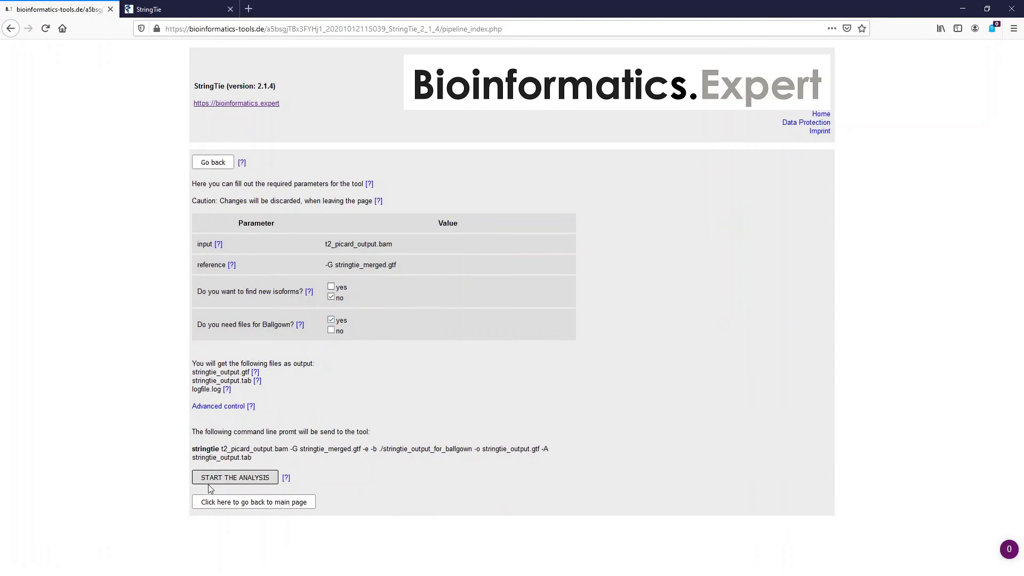
click(235, 477)
Step: Run StringTie on t3_picard_output.bam with stringtie_merged.gtf, no new isoforms, Ballgown output
click(251, 354)
click(512, 304)
click(219, 454)
scroll(218, 414, down, 8)
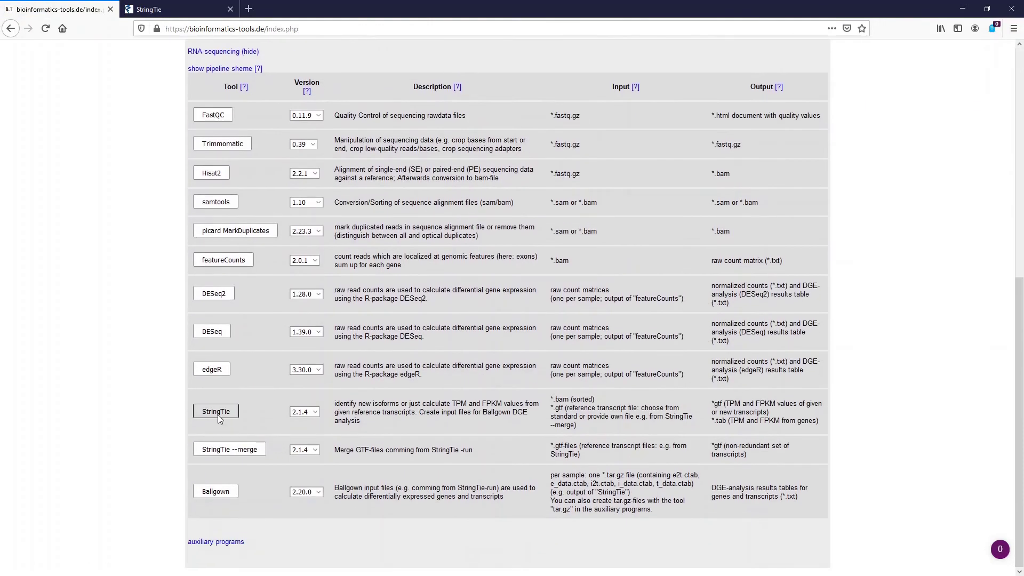
click(217, 414)
click(349, 286)
click(213, 403)
click(480, 425)
click(213, 457)
click(331, 297)
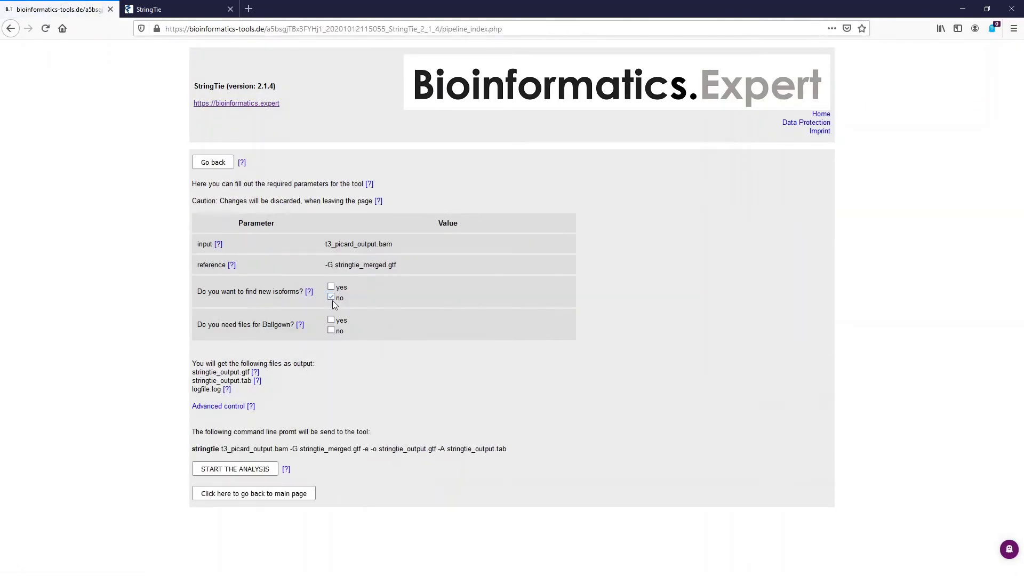
click(330, 320)
click(212, 479)
Step: Show the status list of all analyses
click(251, 354)
click(648, 383)
scroll(605, 448, down, 5)
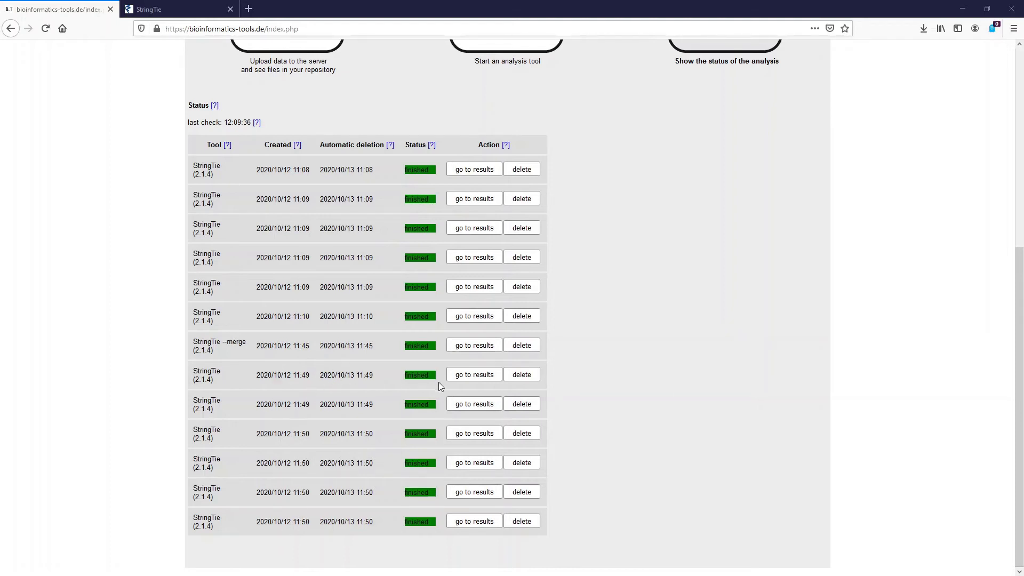
Step: Open the 11:49 c1 run's results and view its stringtie_output.gtf in Notepad
click(483, 377)
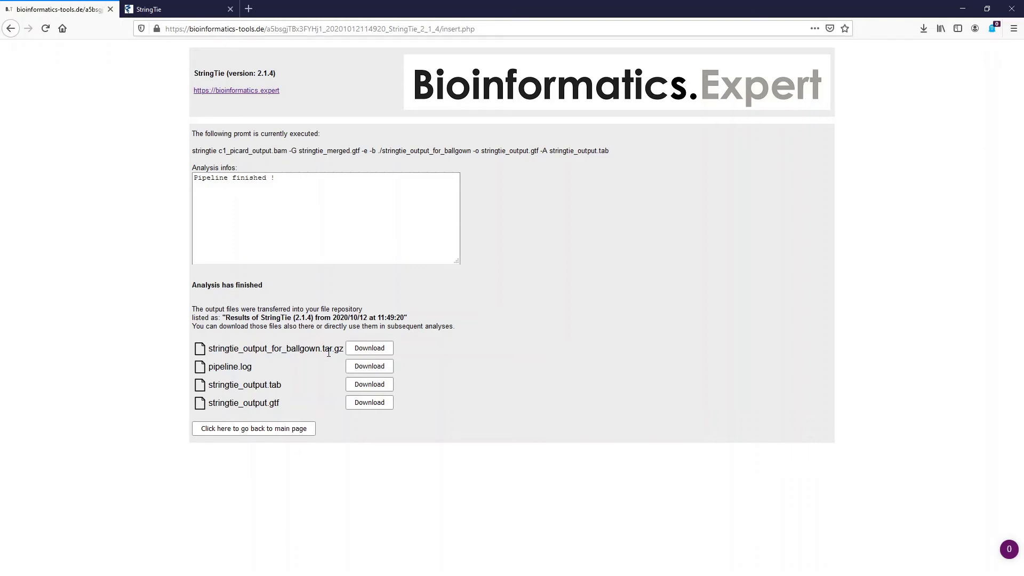
click(369, 404)
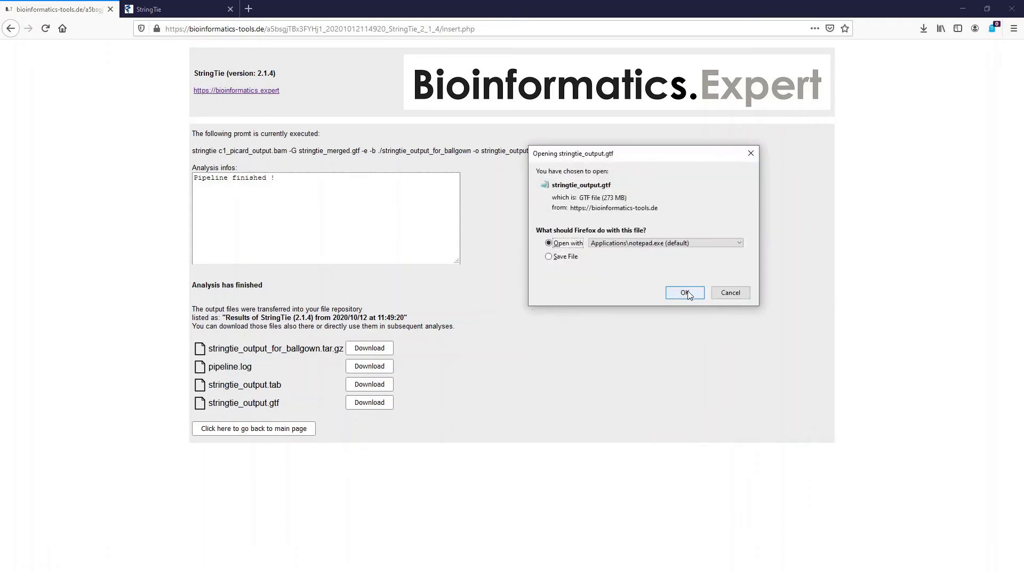
click(685, 294)
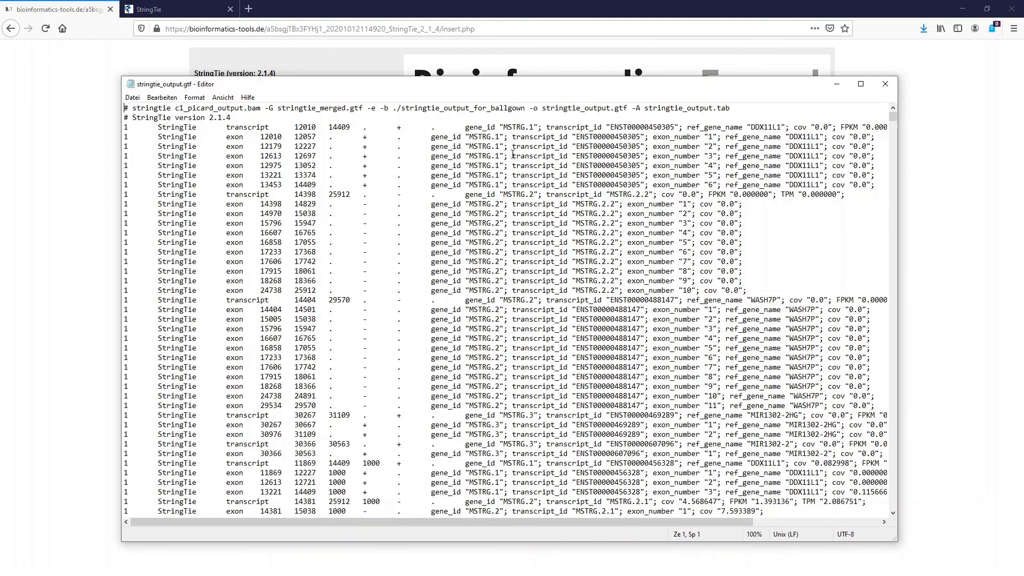
Step: Scroll through the stringtie_output.gtf records and back to the top
scroll(520, 187, down, 2)
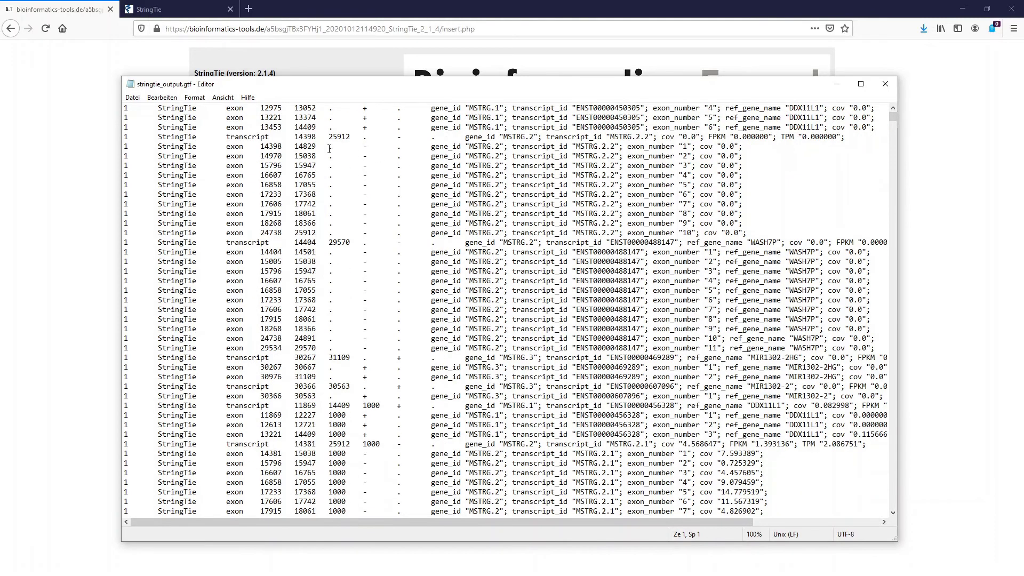
scroll(564, 167, down, 1)
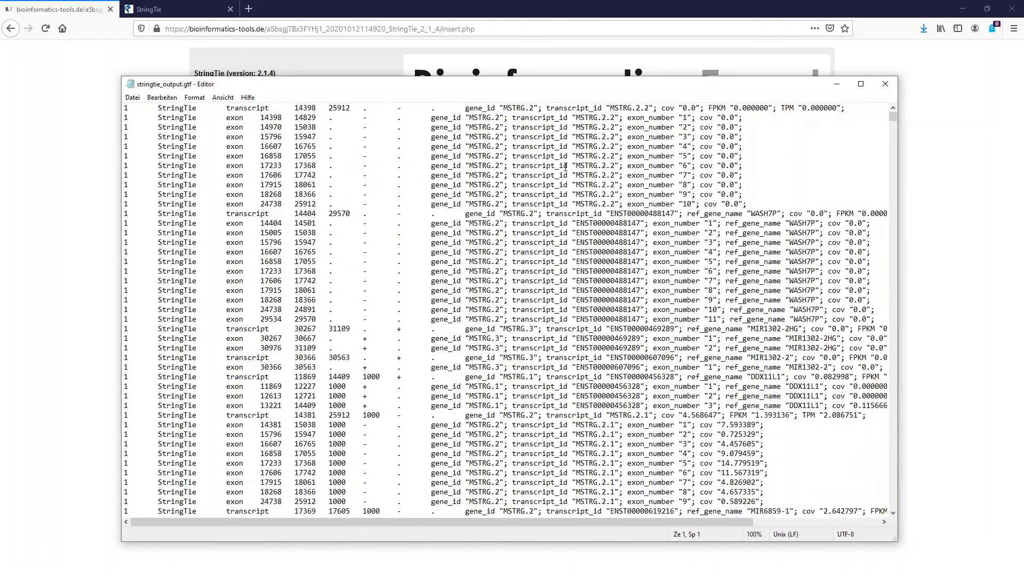
scroll(538, 128, up, 1)
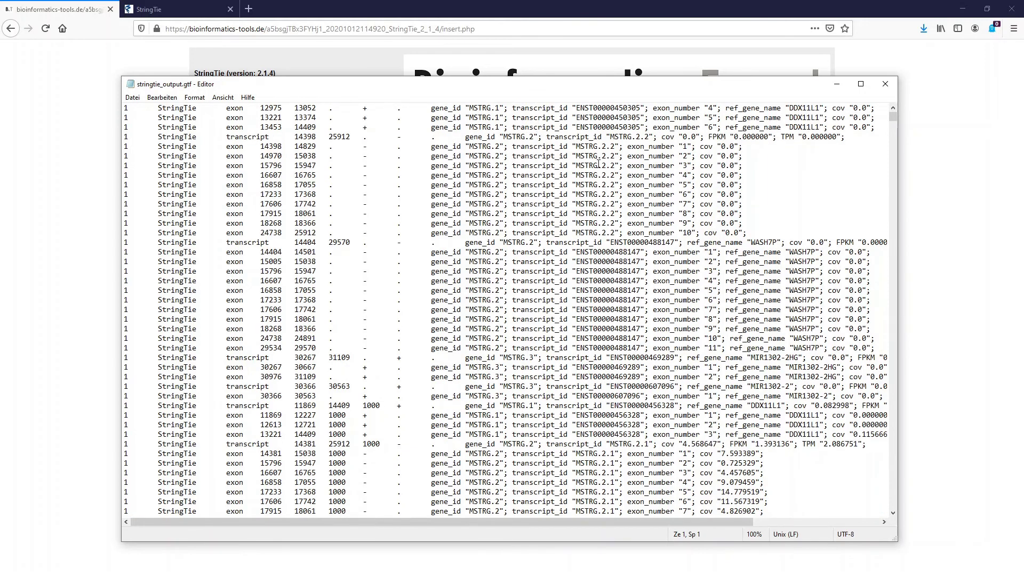
scroll(598, 164, up, 4)
Step: Close the GTF file, return to the main page and show the RNA-seq pipeline diagram
click(885, 84)
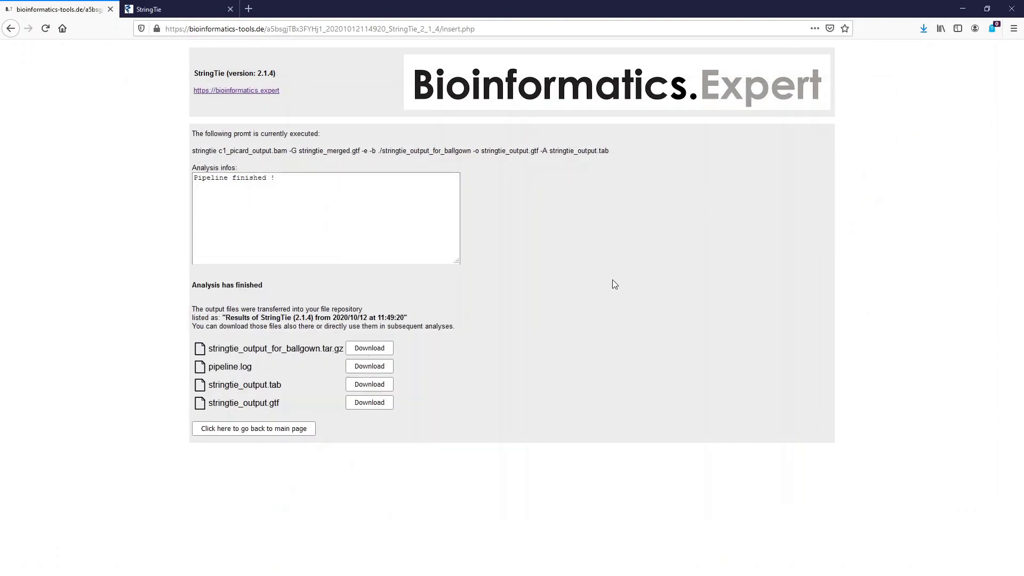
click(280, 429)
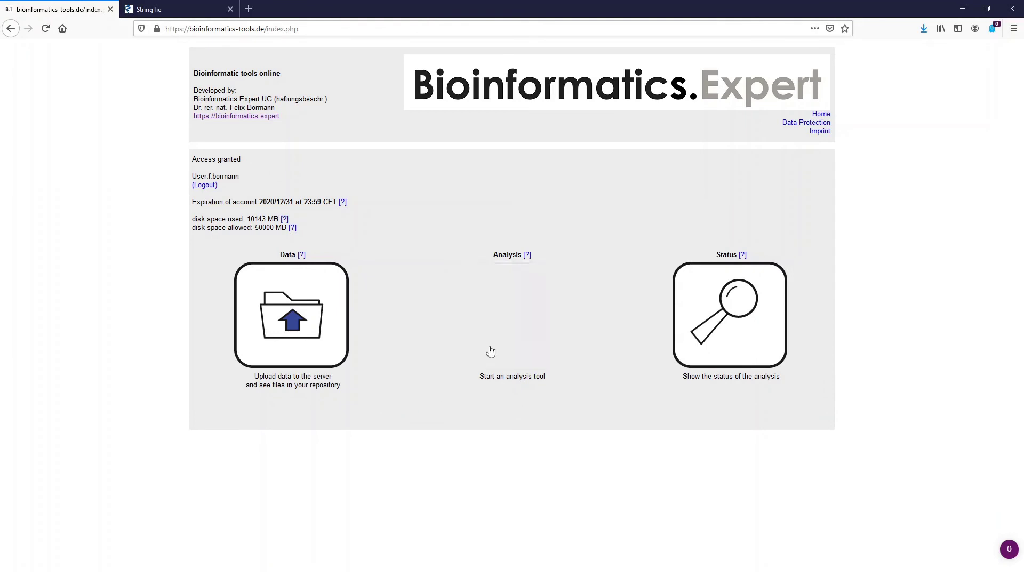
click(487, 350)
click(233, 455)
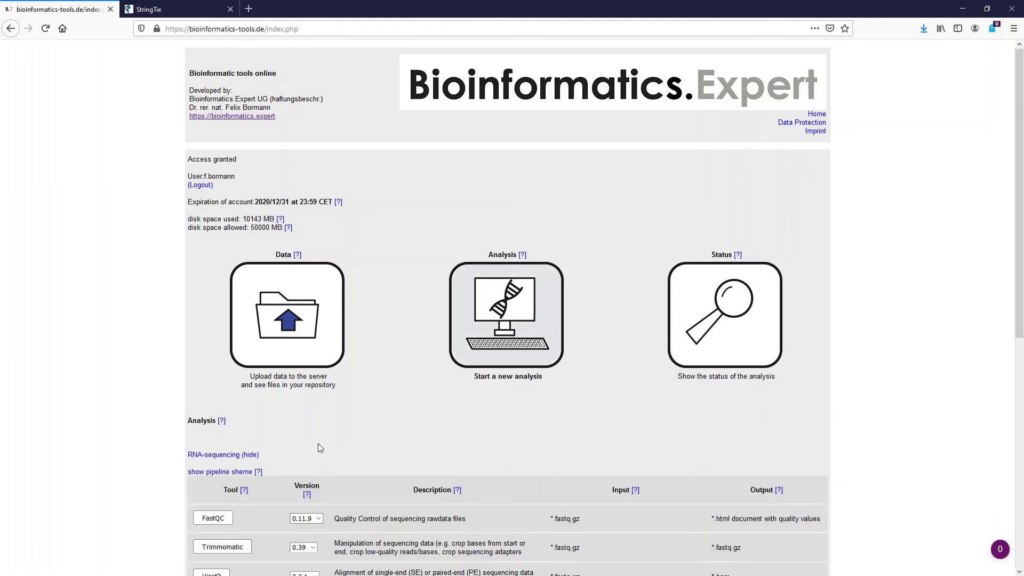
click(229, 472)
scroll(415, 437, down, 4)
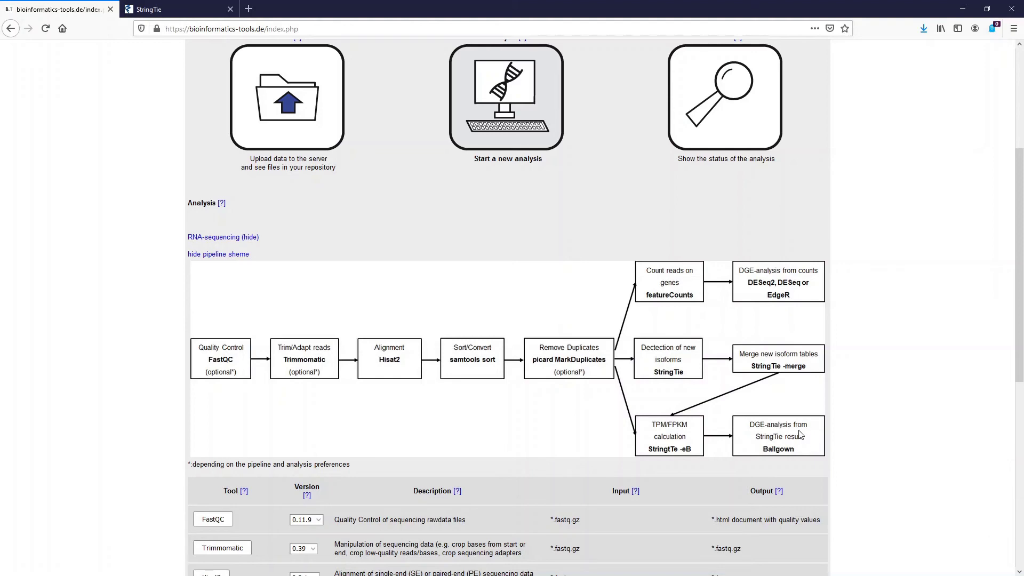
Step: In the repository, prefix the first three ballgown tar.gz files with c1, c2 and c3
click(322, 144)
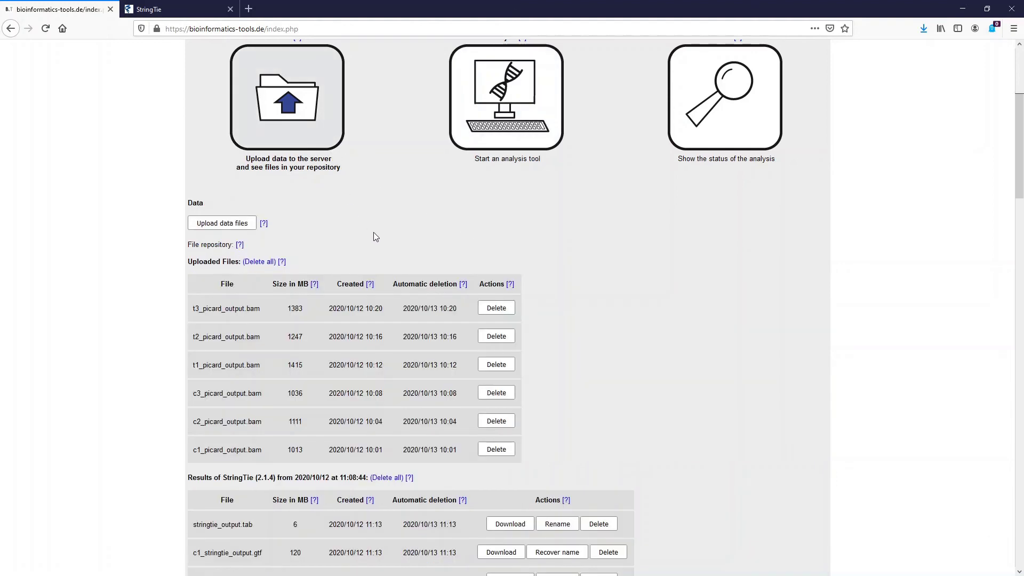
scroll(373, 232, down, 5)
scroll(387, 282, down, 20)
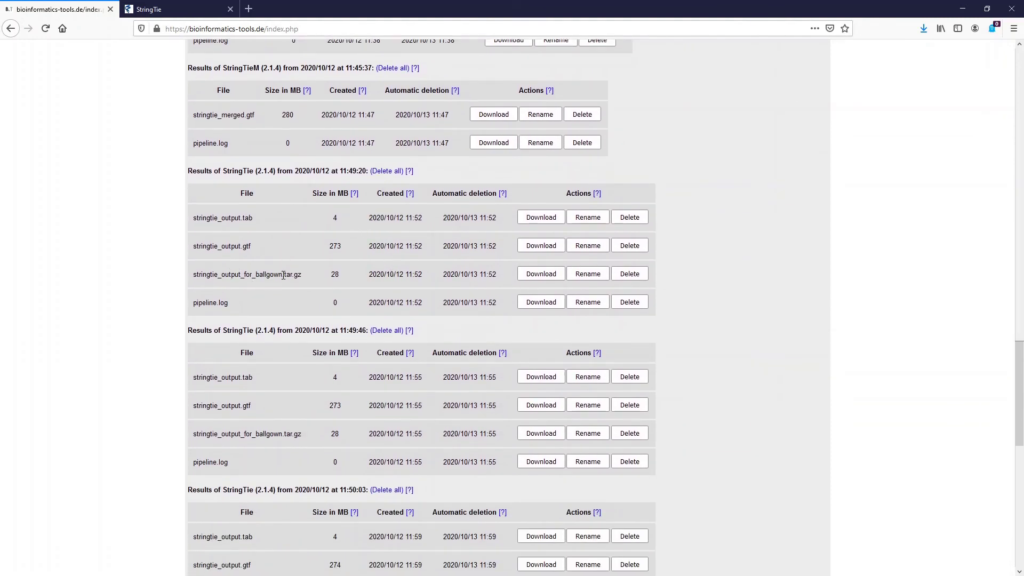
click(586, 273)
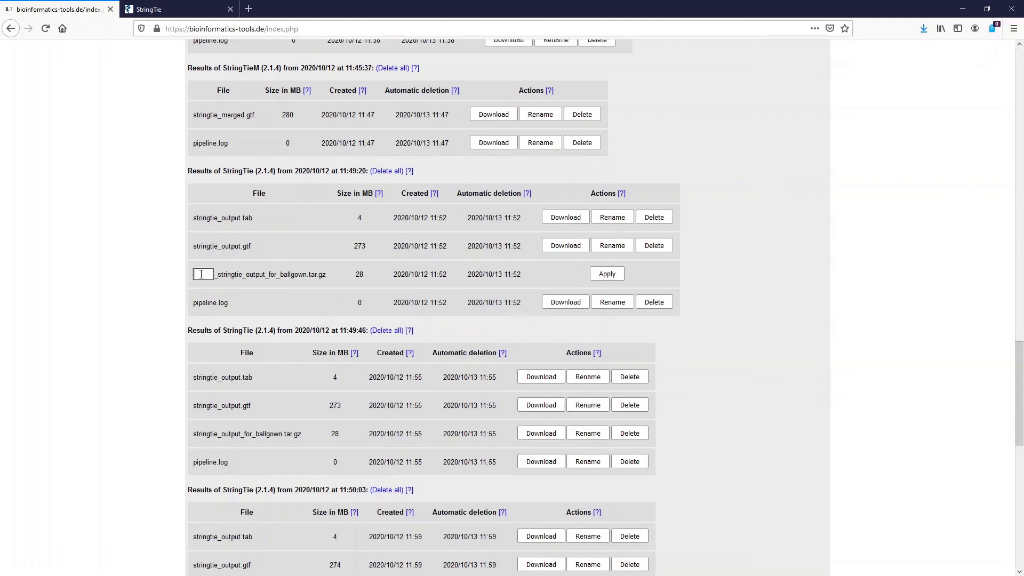
text(c1)
click(607, 274)
click(588, 433)
text(c2)
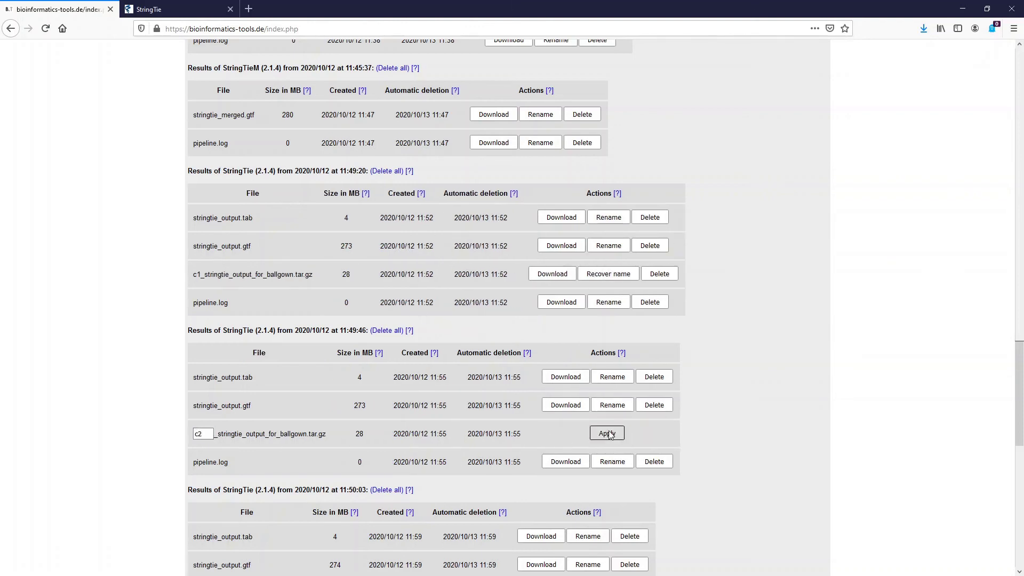
click(607, 433)
scroll(608, 426, down, 4)
click(588, 371)
text(c3)
click(602, 372)
Step: Prefix the 11:50:23, 11:50:39 and 11:50:55 ballgown files with t1, t2 and t3
scroll(592, 374, down, 3)
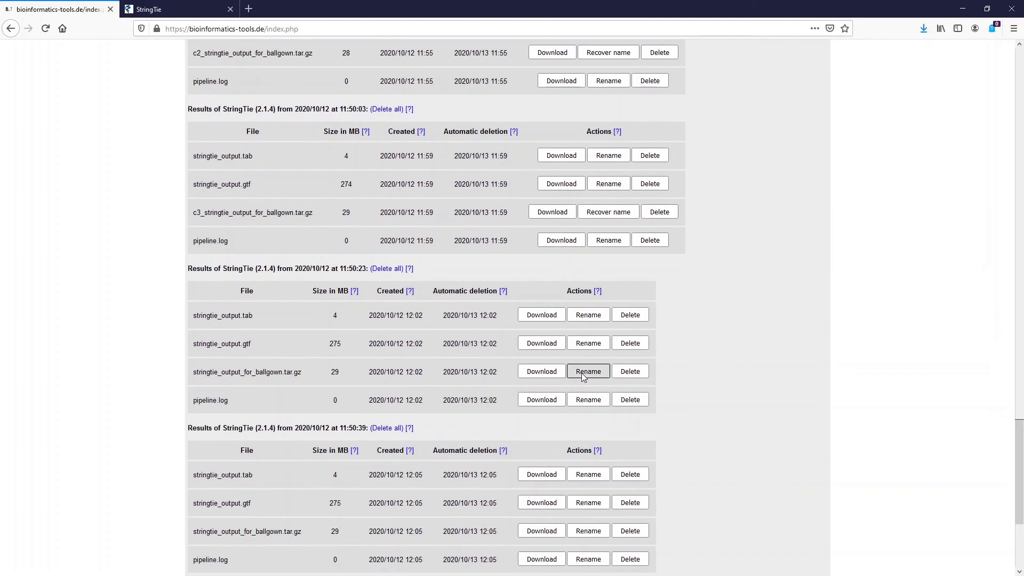
click(583, 376)
text(t1)
click(607, 372)
scroll(607, 371, down, 3)
click(588, 368)
text(t2)
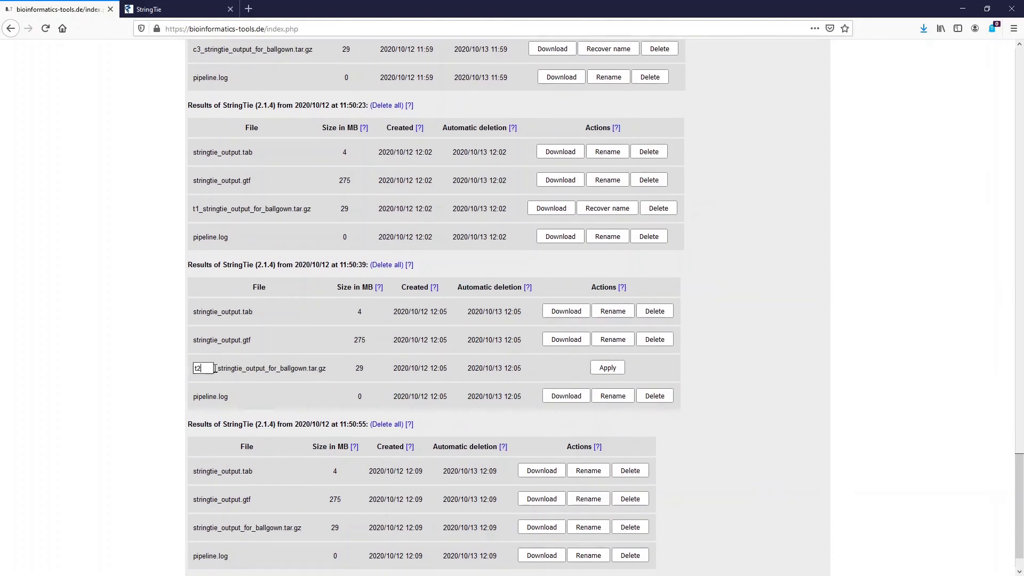
click(607, 368)
scroll(608, 373, down, 2)
click(607, 484)
text(t3)
click(608, 484)
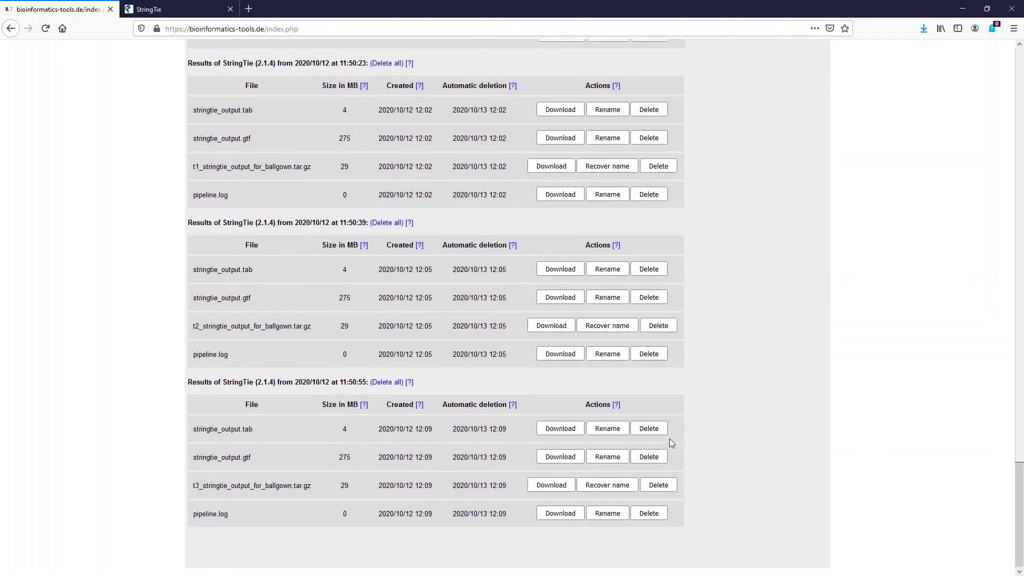
scroll(530, 379, up, 20)
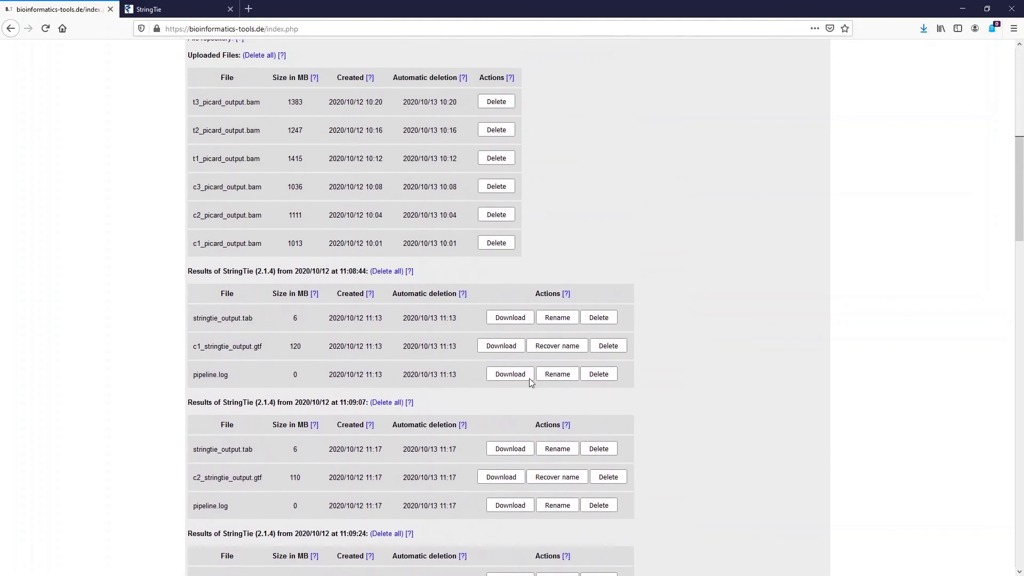
Step: Open the Ballgown tool and select the c1, c2 and c3 ballgown files as control
click(530, 377)
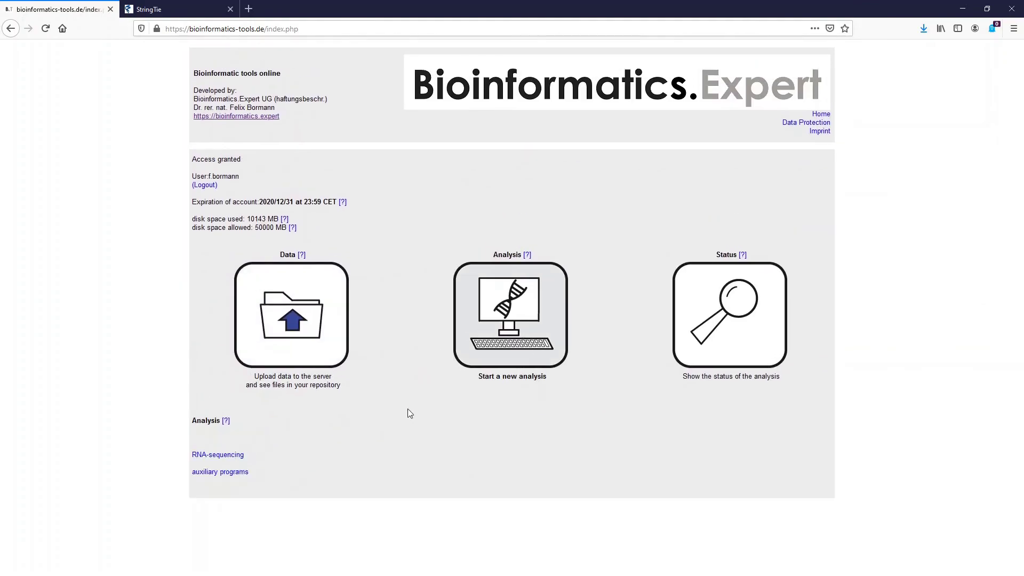
click(241, 455)
scroll(292, 447, down, 8)
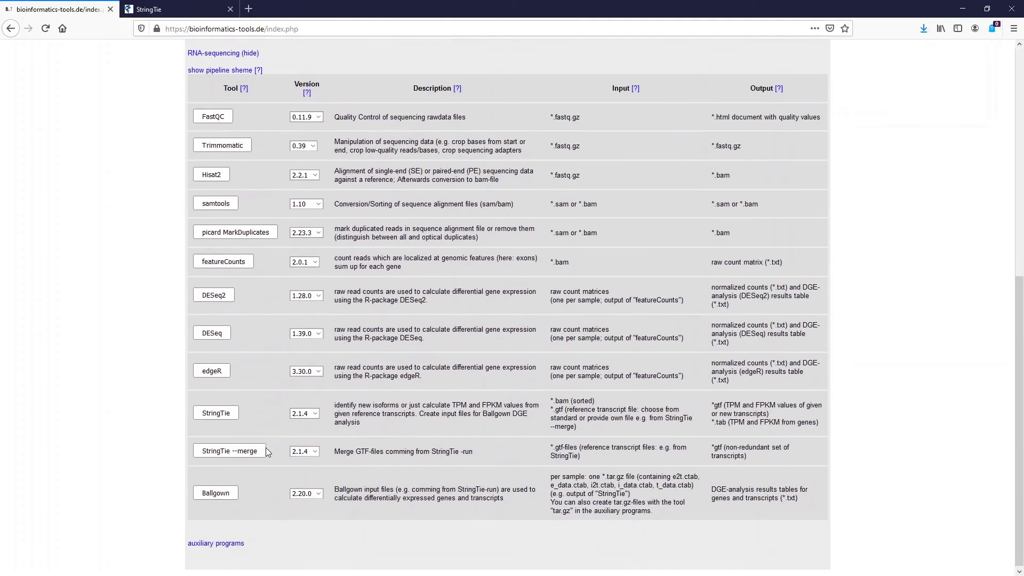
click(216, 491)
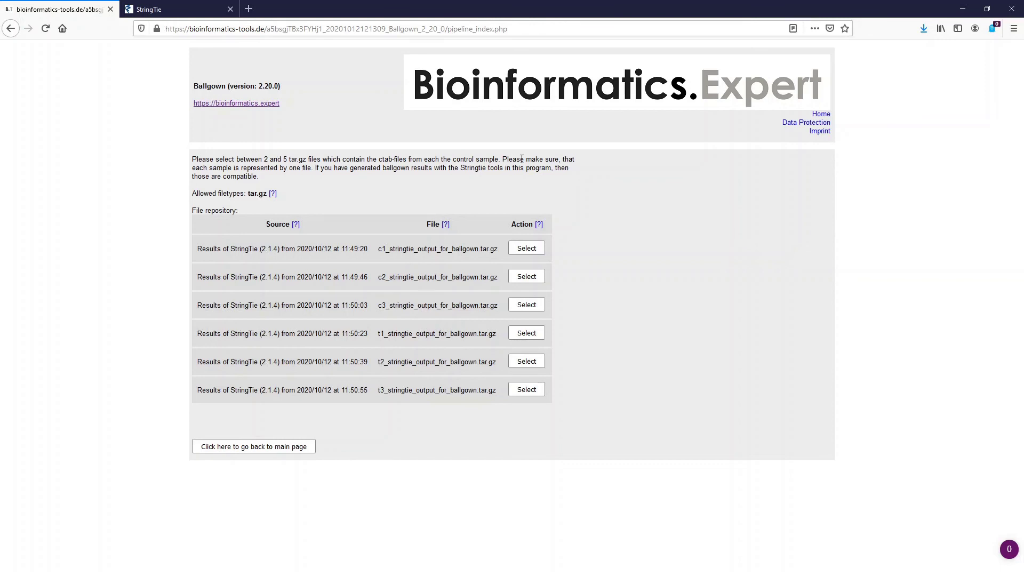
click(530, 249)
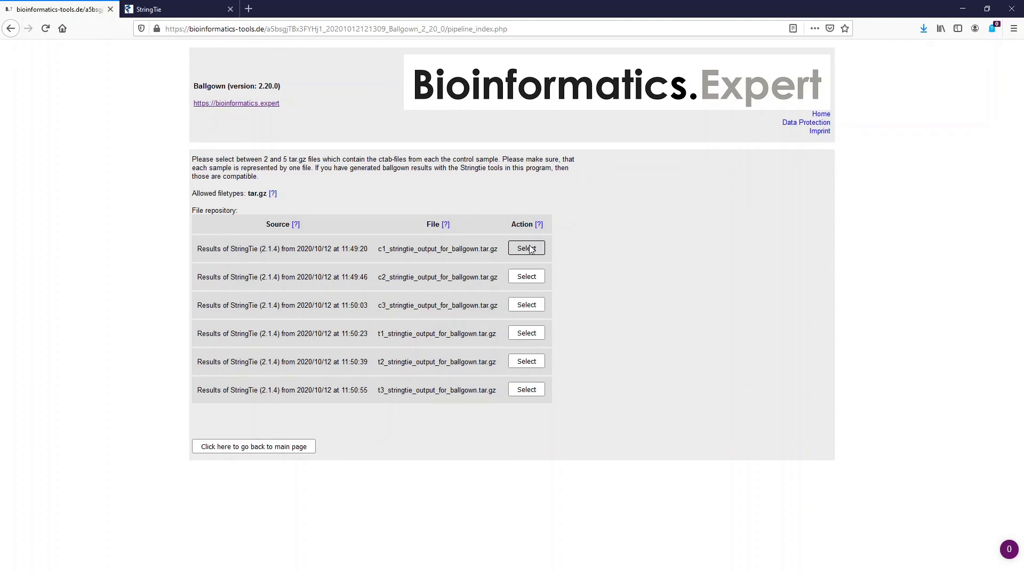
click(530, 249)
click(531, 268)
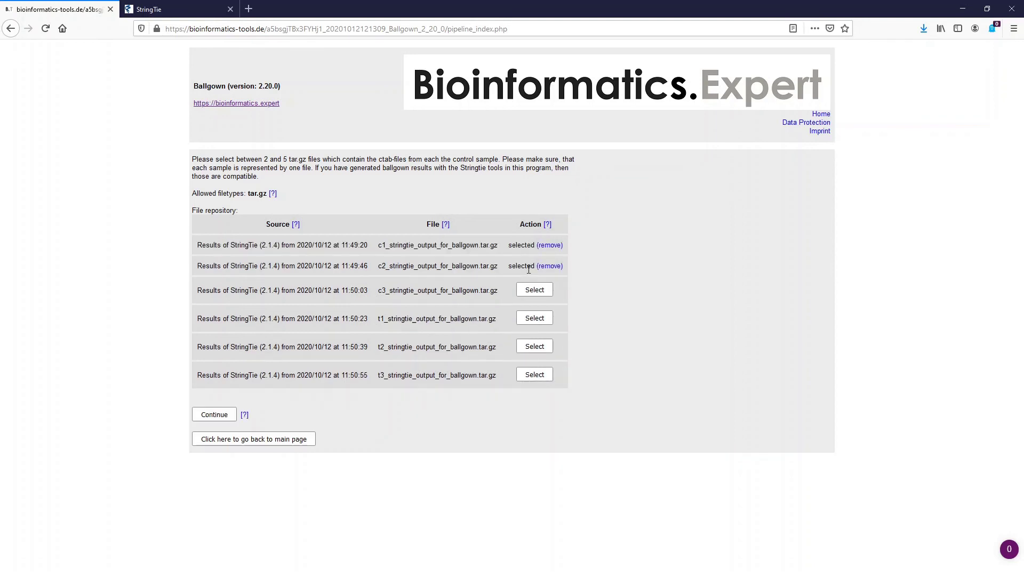
click(526, 291)
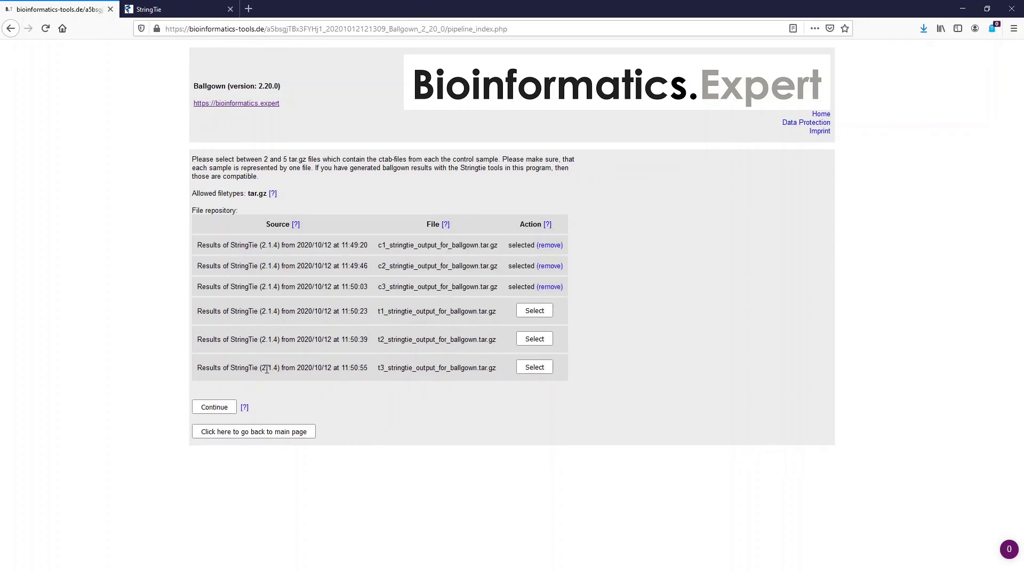
click(219, 408)
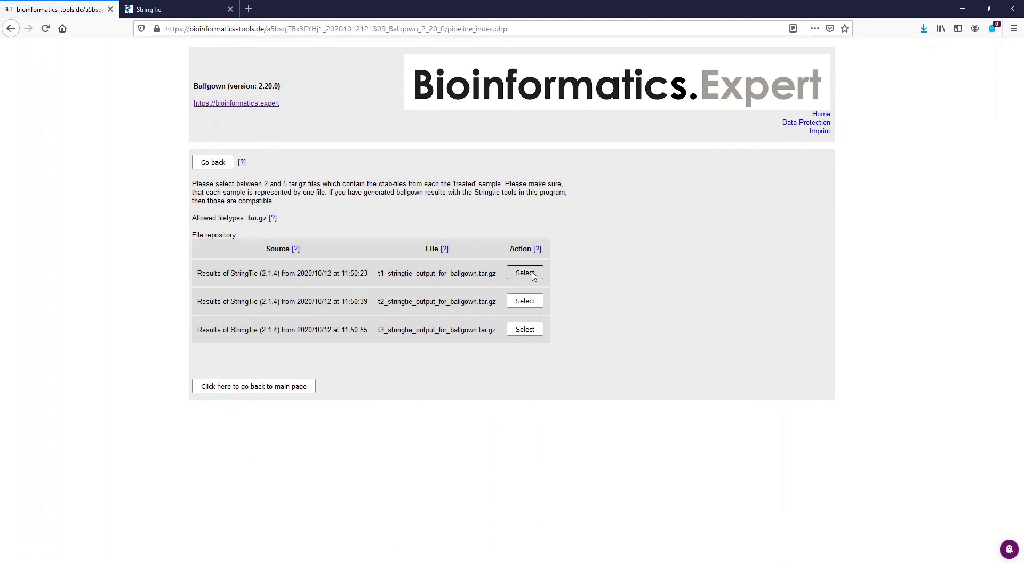
Step: Select the t1, t2 and t3 ballgown files as treated samples
click(532, 271)
click(533, 294)
click(533, 314)
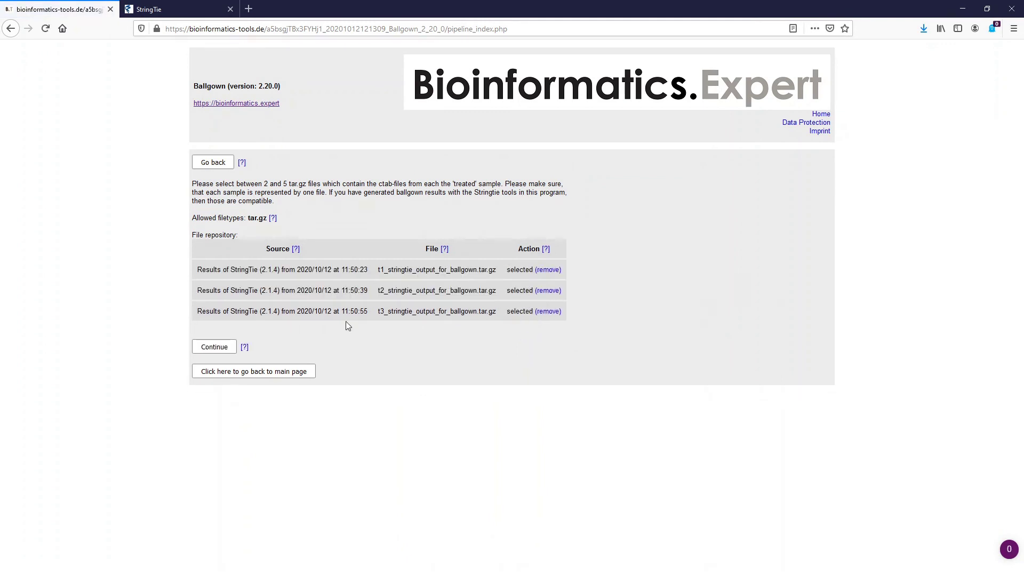
click(209, 351)
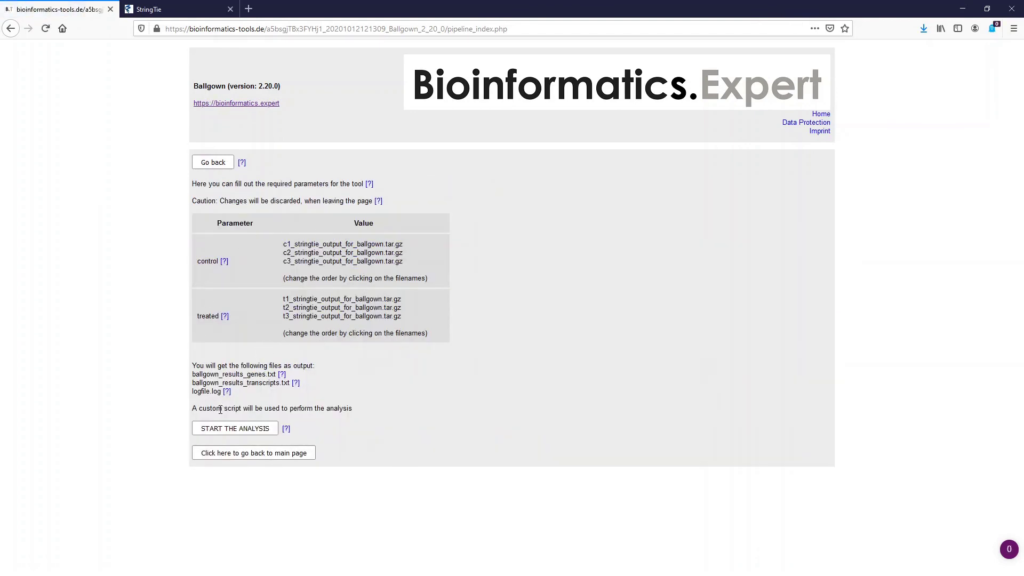
Step: Start the Ballgown control-vs-treated differential expression analysis
click(225, 430)
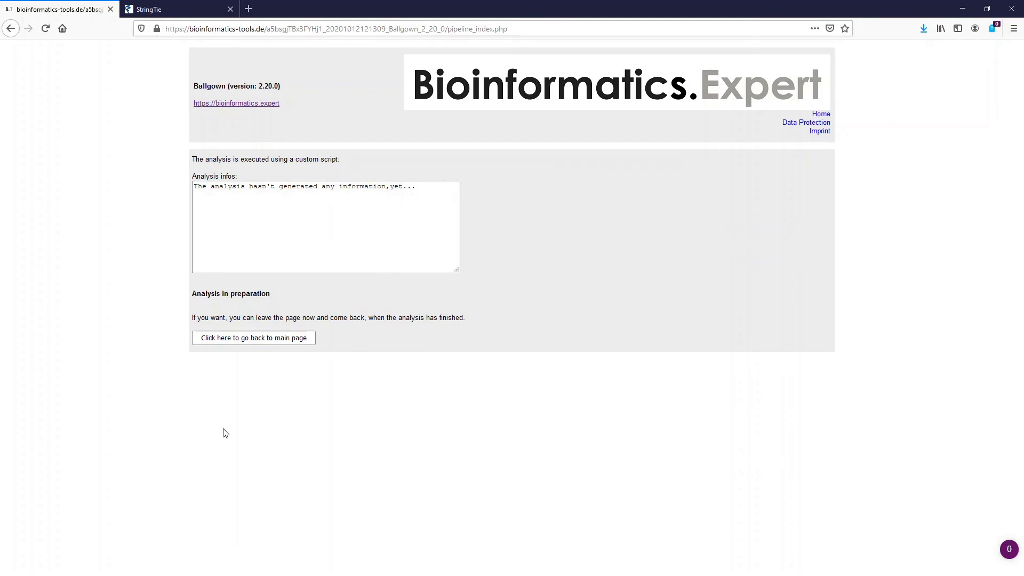